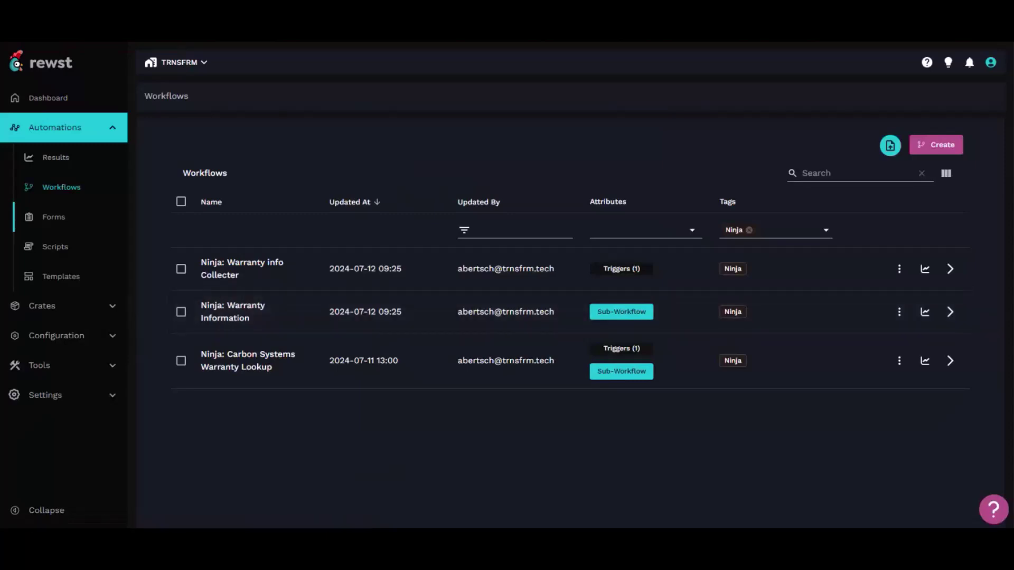
# - Switch to NinjaOne and open the custom fields of the favorite onsite laptop
pyautogui.moveTo(254, 538)
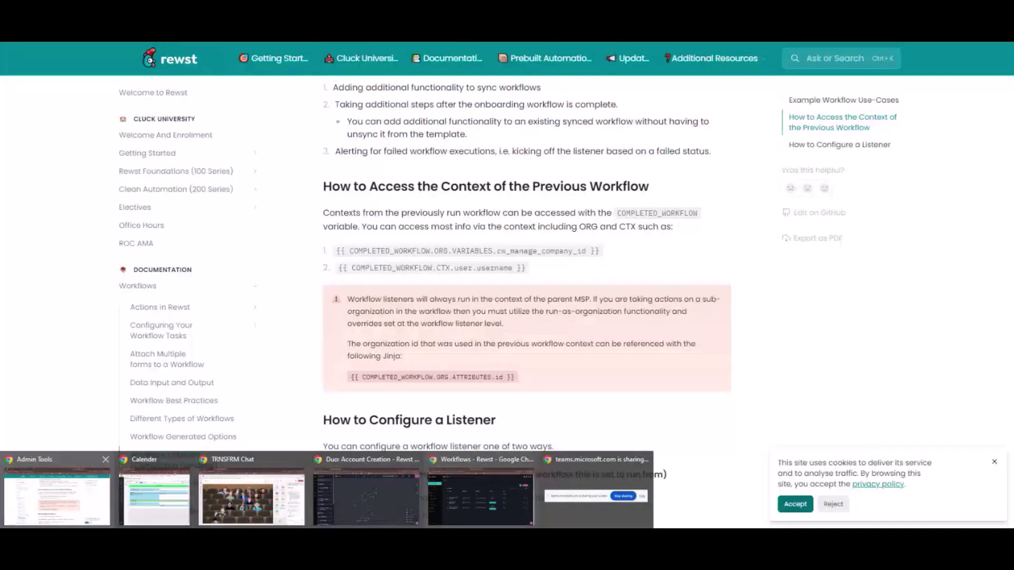
pyautogui.click(57, 497)
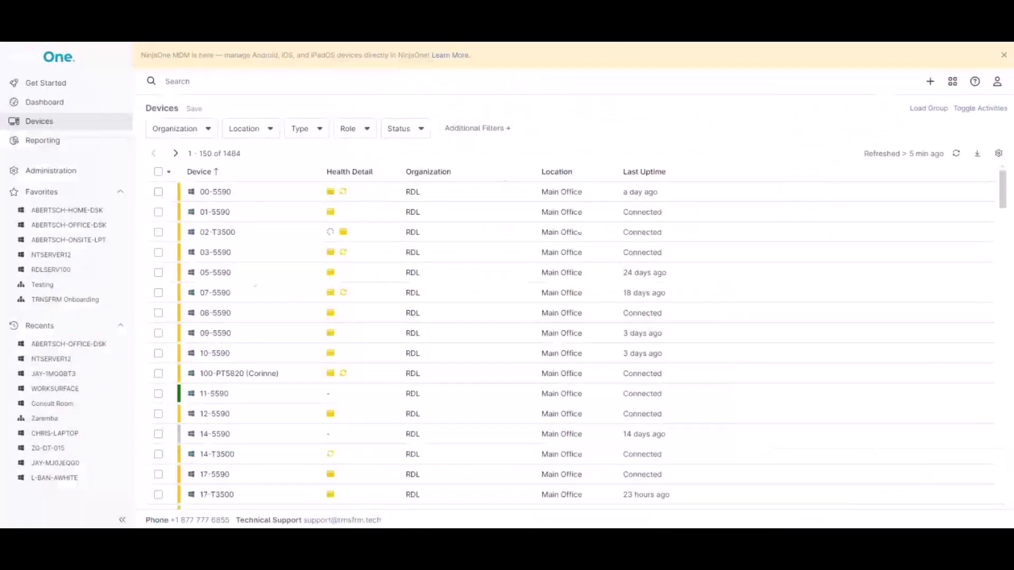
pyautogui.click(69, 239)
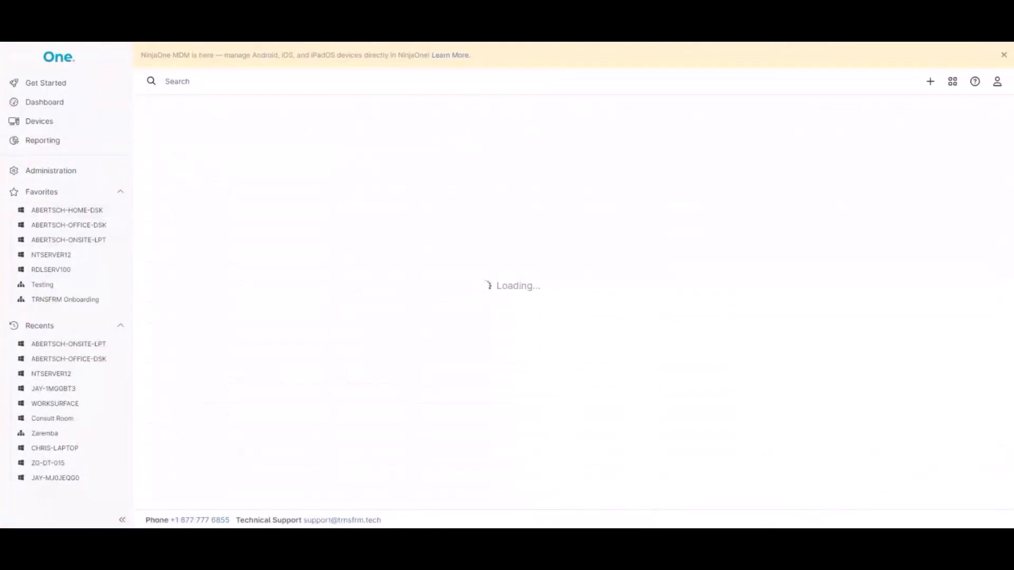
pyautogui.click(474, 157)
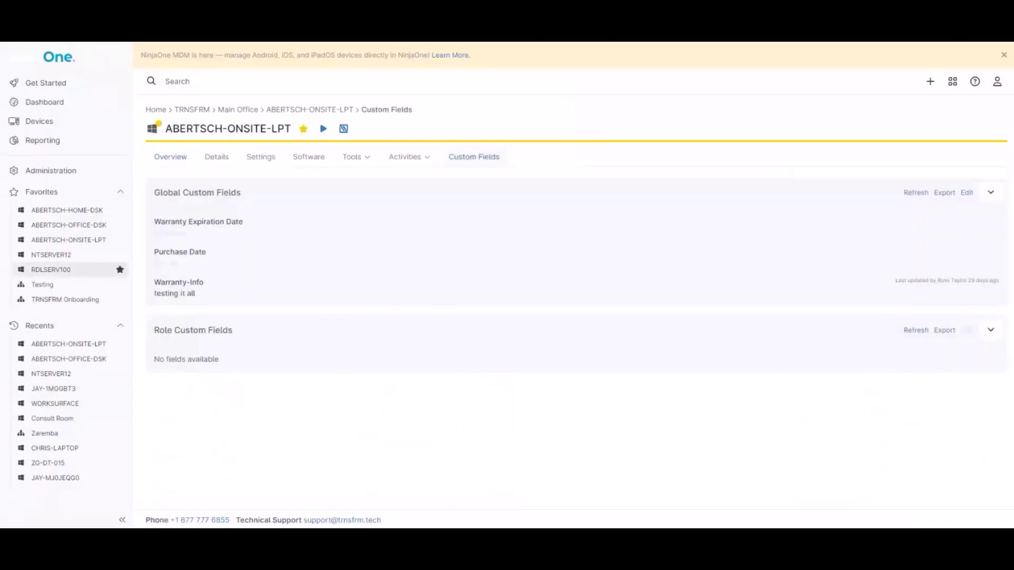
# - Open the custom fields of the favorite home desktop and highlight its Warranty-Info start and end dates
pyautogui.click(67, 210)
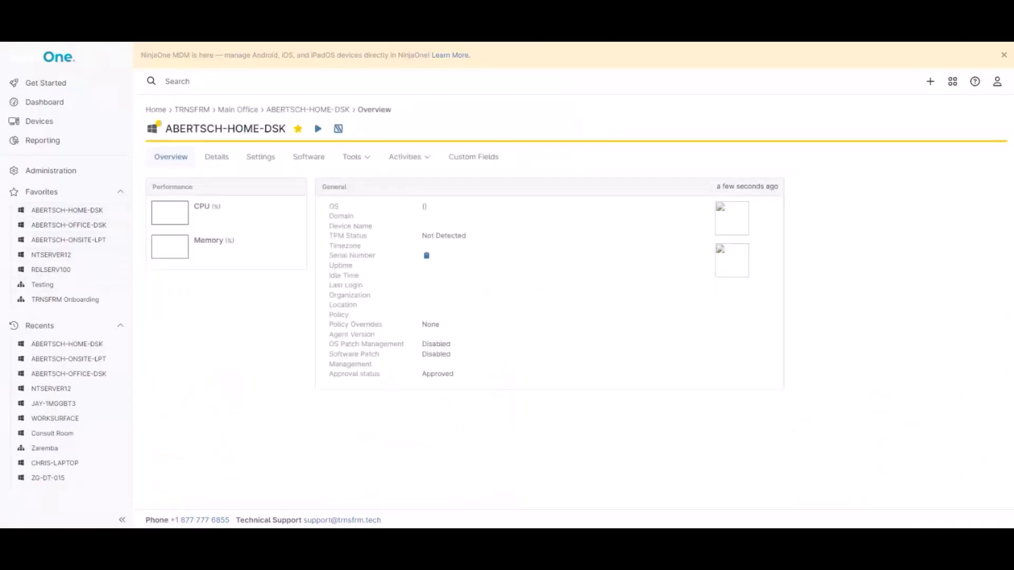
pyautogui.click(474, 156)
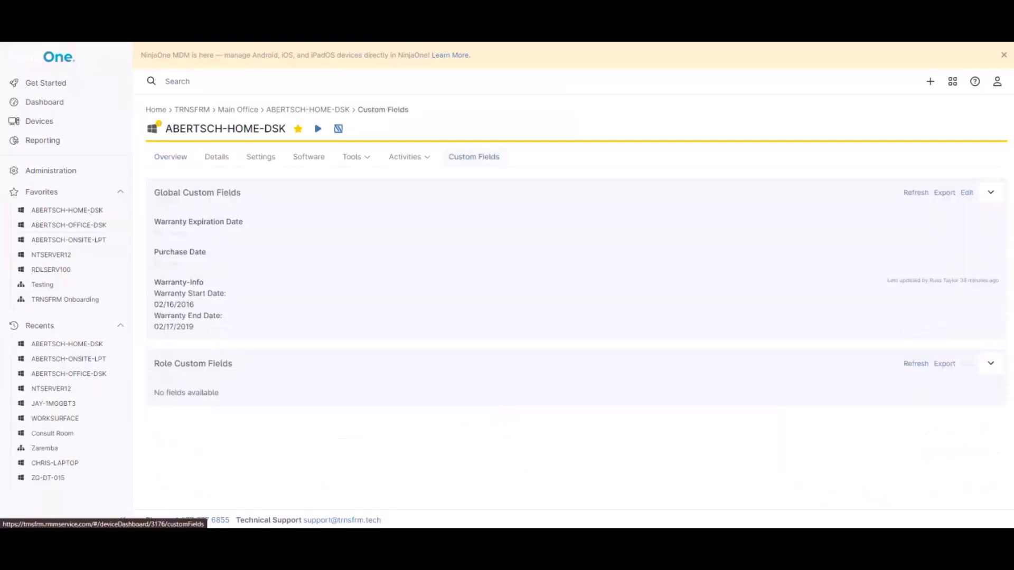
pyautogui.moveTo(193, 327); pyautogui.dragTo(154, 292)
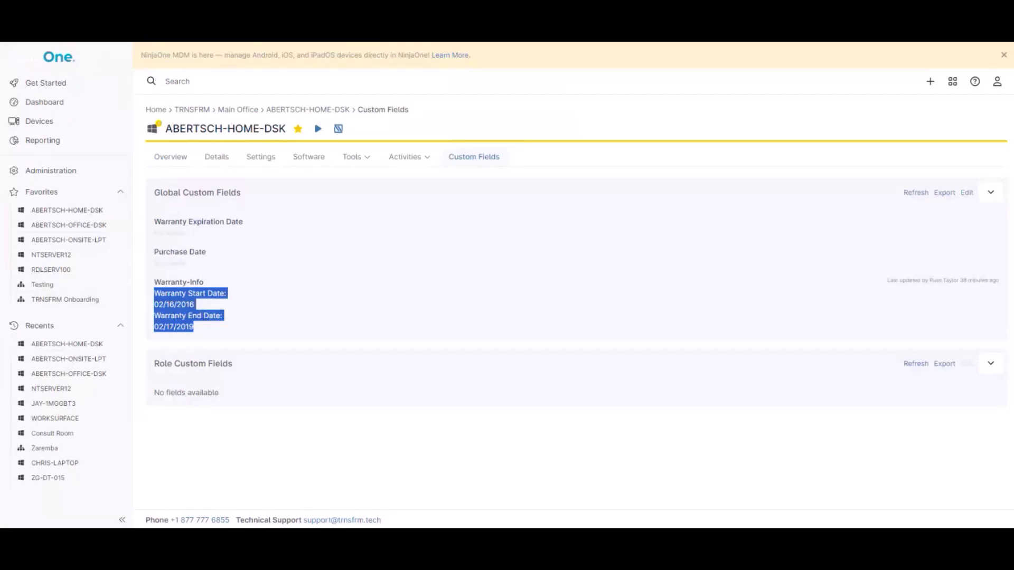
# - Switch back to Rewst and open the Ninja: Warranty Information workflow with its task tree in view
pyautogui.moveTo(259, 538)
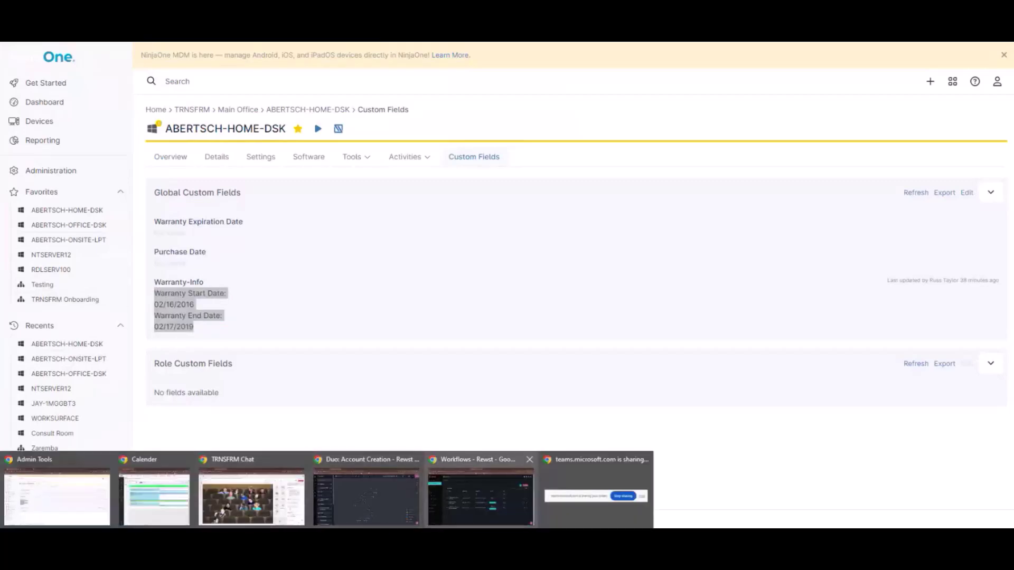
pyautogui.click(490, 503)
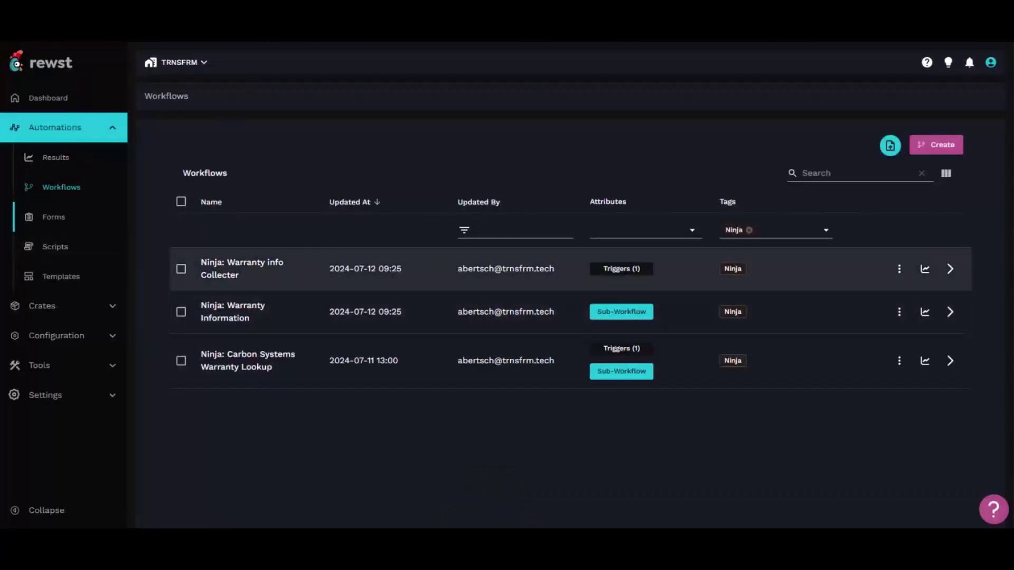
pyautogui.rightClick(231, 264)
pyautogui.press('Escape')
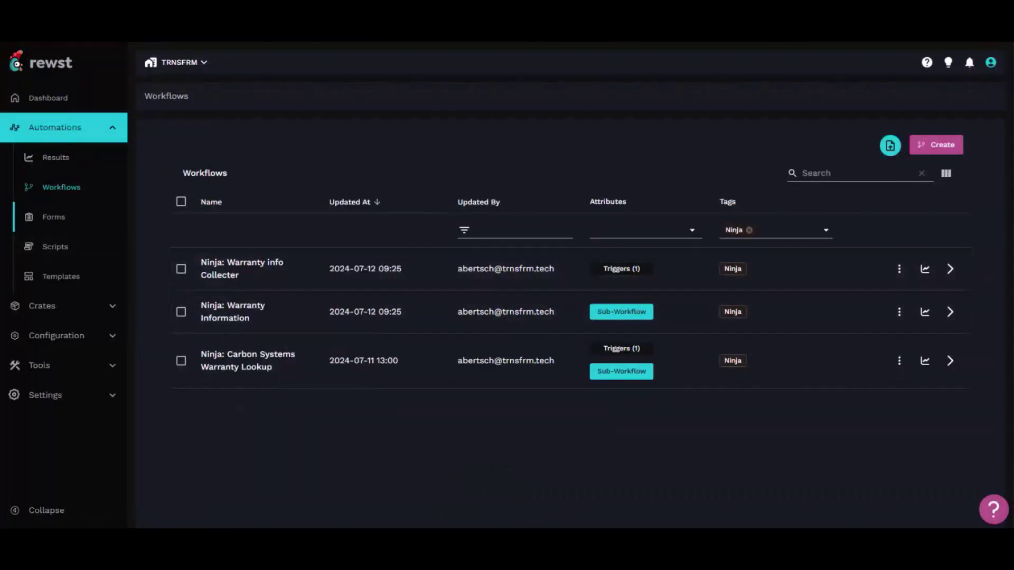
pyautogui.rightClick(241, 265)
pyautogui.click(285, 277)
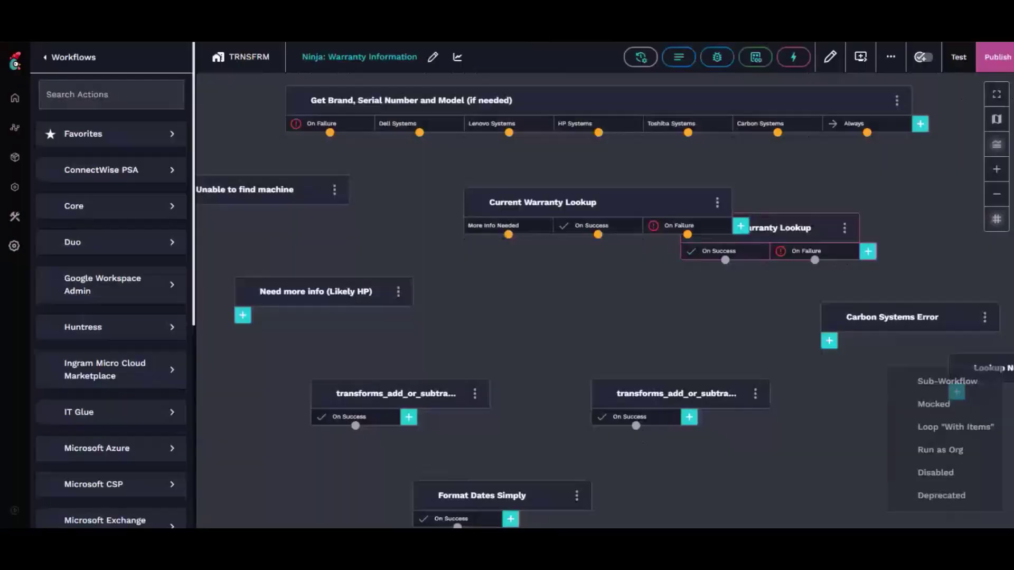
pyautogui.moveTo(636, 152)
pyautogui.mouseDown()
pyautogui.moveTo(581, 254)
pyautogui.moveTo(632, 170)
pyautogui.mouseUp()
pyautogui.scroll(5, 581, 254)
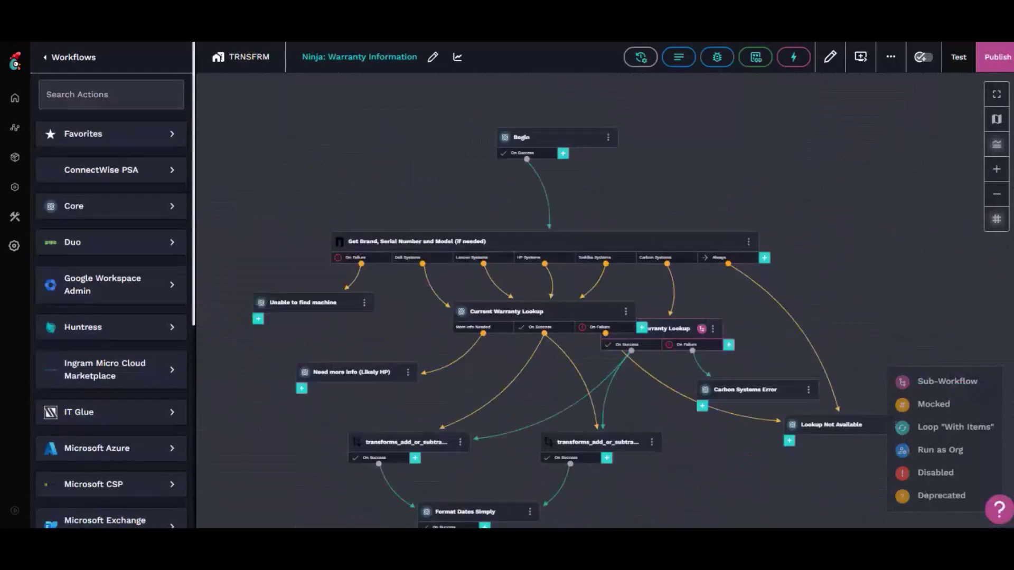
# - Examine the settings of the device details task, the Current Warranty Lookup task and the Carbon Systems transition
pyautogui.click(507, 242)
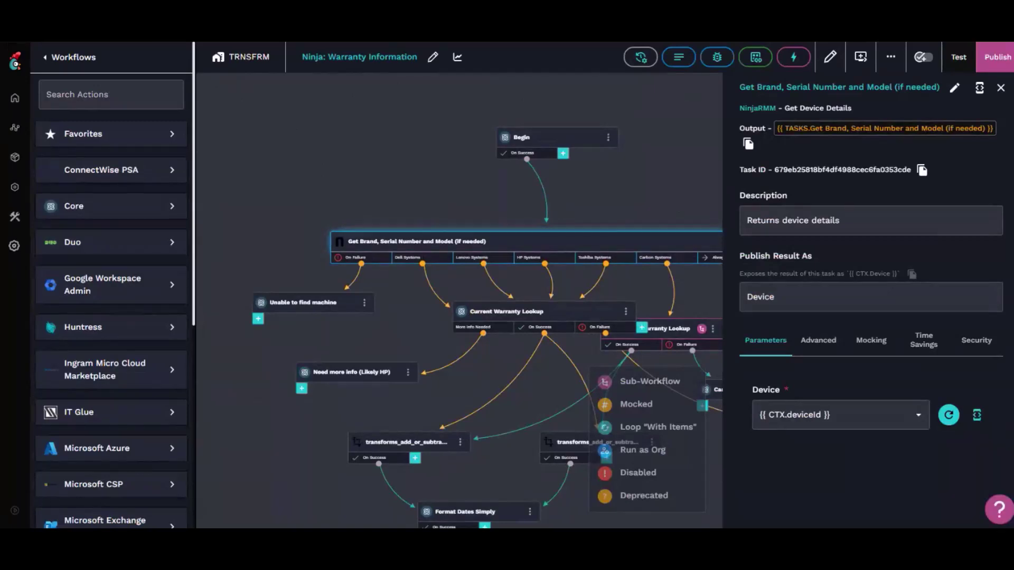
pyautogui.click(507, 311)
pyautogui.moveTo(497, 367); pyautogui.dragTo(481, 367)
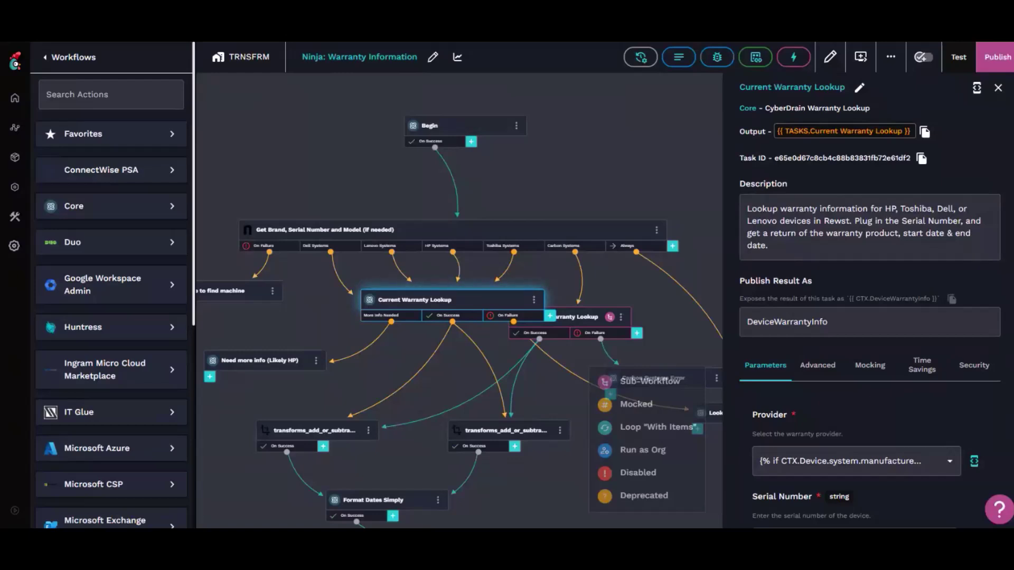
pyautogui.click(563, 246)
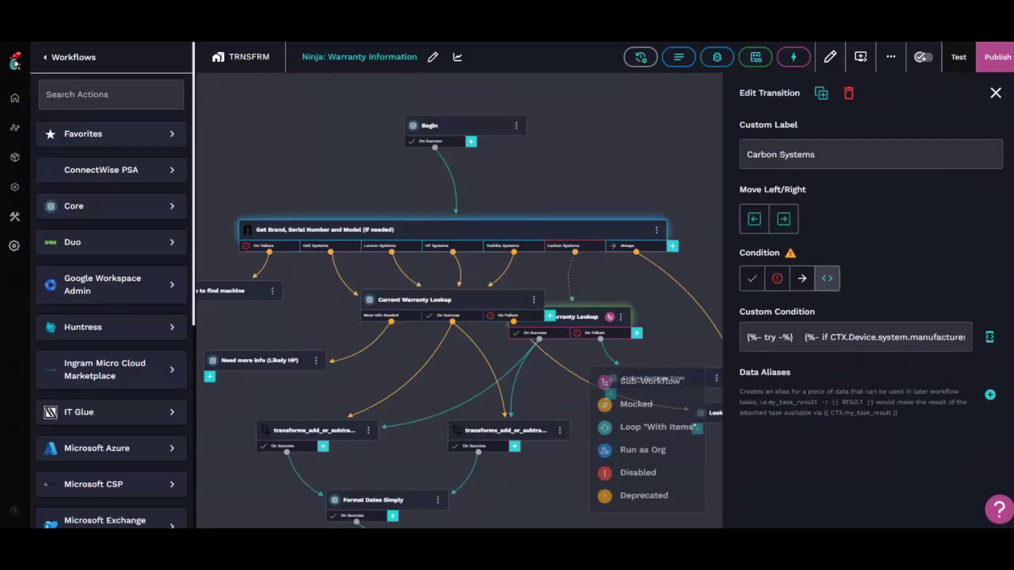
pyautogui.click(995, 92)
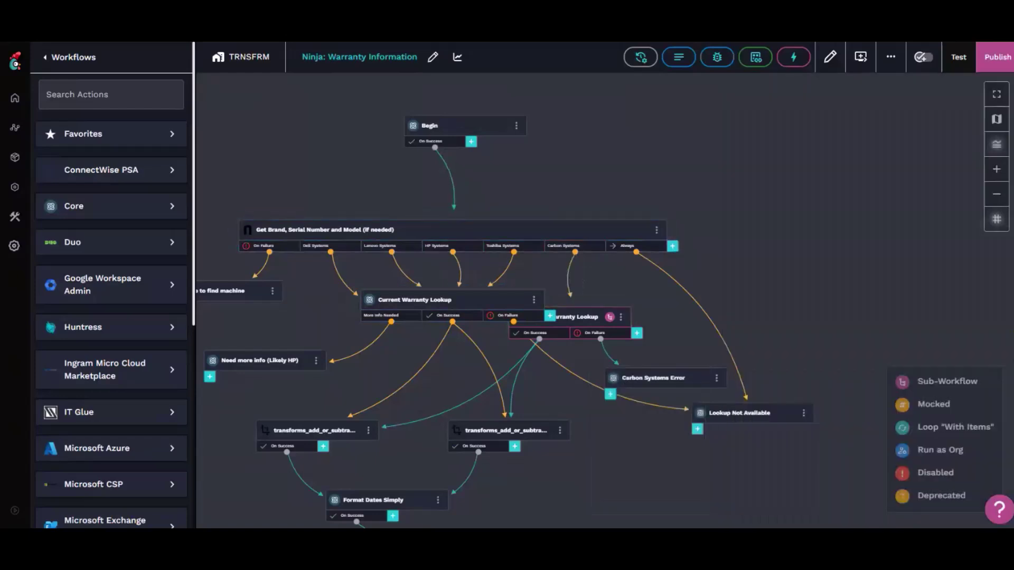
# - Move the Carbon Warranty Lookup task aside so it no longer overlaps the Current Warranty Lookup task
pyautogui.moveTo(580, 317); pyautogui.dragTo(614, 317)
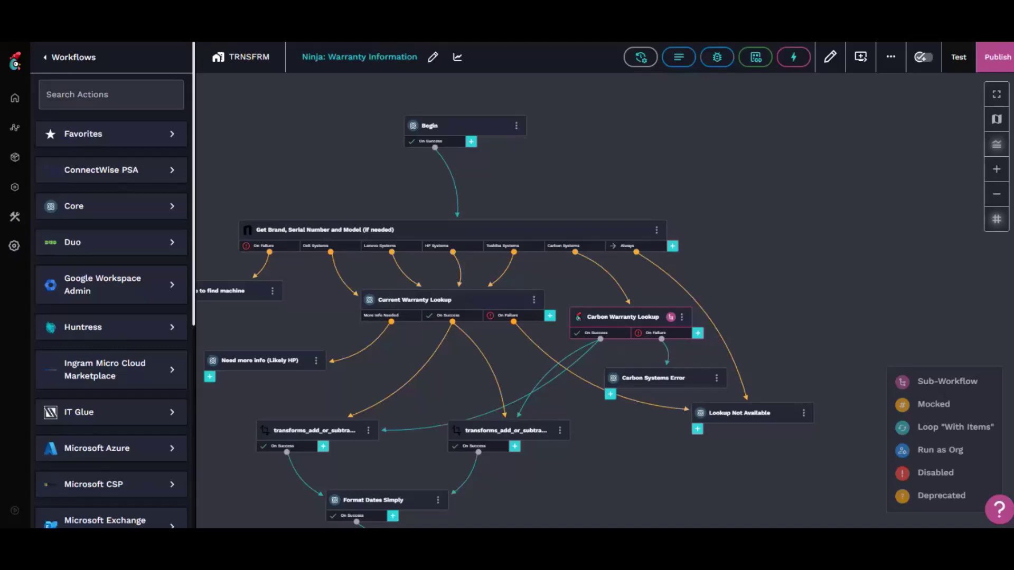
pyautogui.scroll(-2, 714, 226)
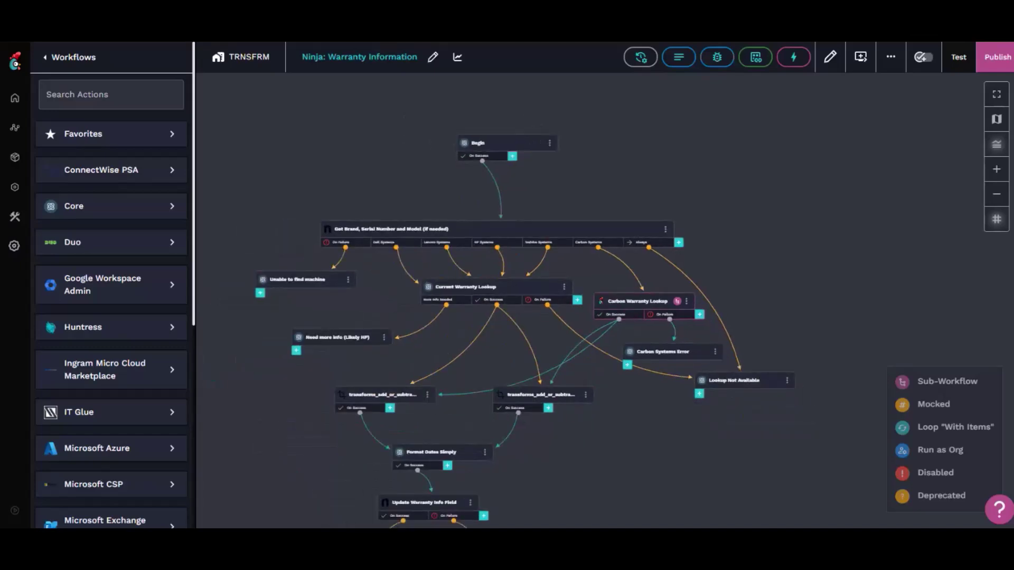
# - Open the Lenovo Systems transition's custom condition in the code editor and highlight the whole expression
pyautogui.scroll(3, 709, 262)
pyautogui.click(351, 237)
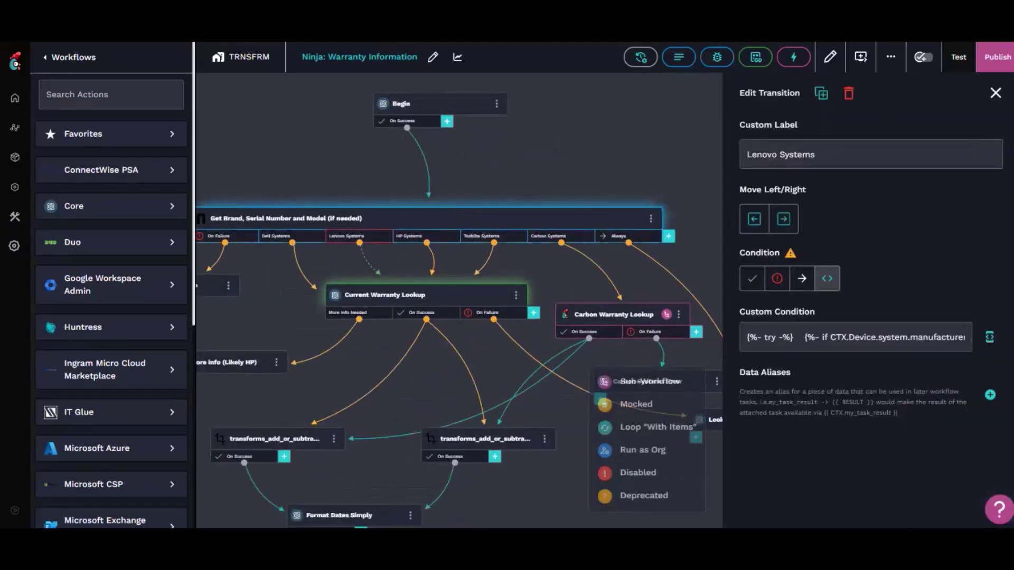
pyautogui.click(989, 337)
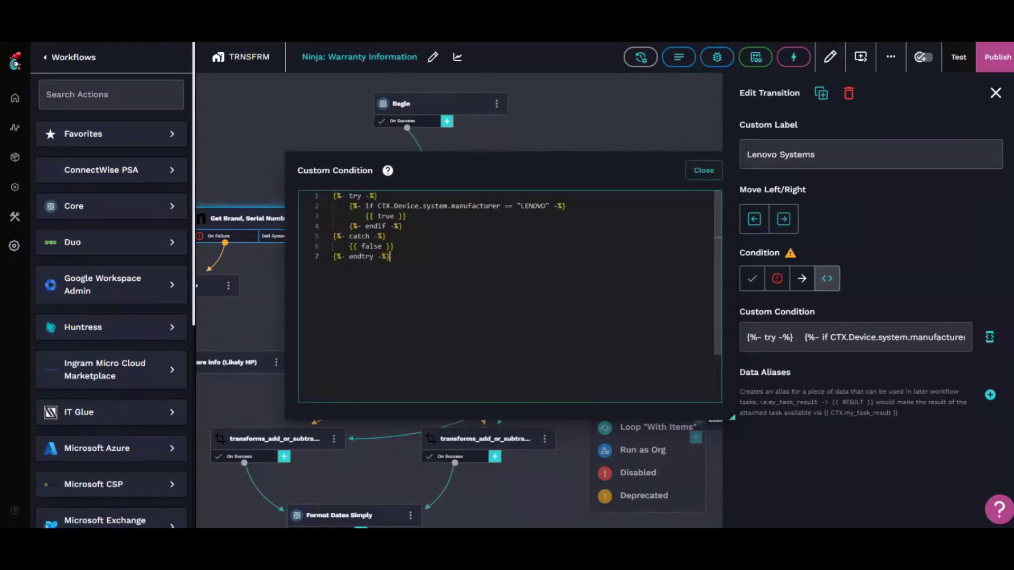
pyautogui.moveTo(392, 258); pyautogui.dragTo(272, 189)
pyautogui.click(391, 257)
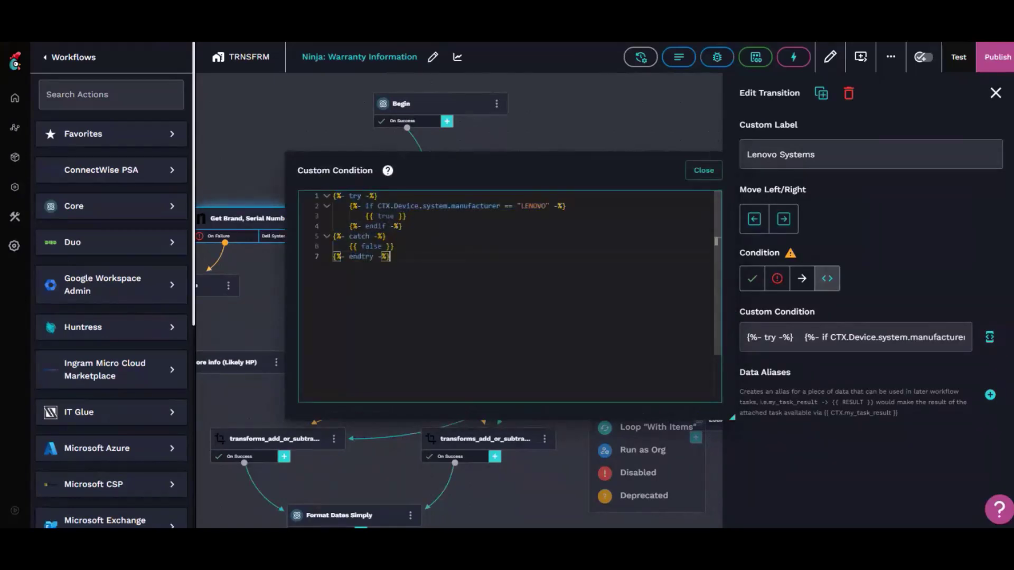
# - Examine how the Lenovo condition compares CTX.Device.system.manufacturer with "LENOVO" inside the if block
pyautogui.click(361, 206)
pyautogui.moveTo(361, 206); pyautogui.dragTo(521, 228)
pyautogui.click(403, 216)
pyautogui.moveTo(414, 206); pyautogui.dragTo(507, 216)
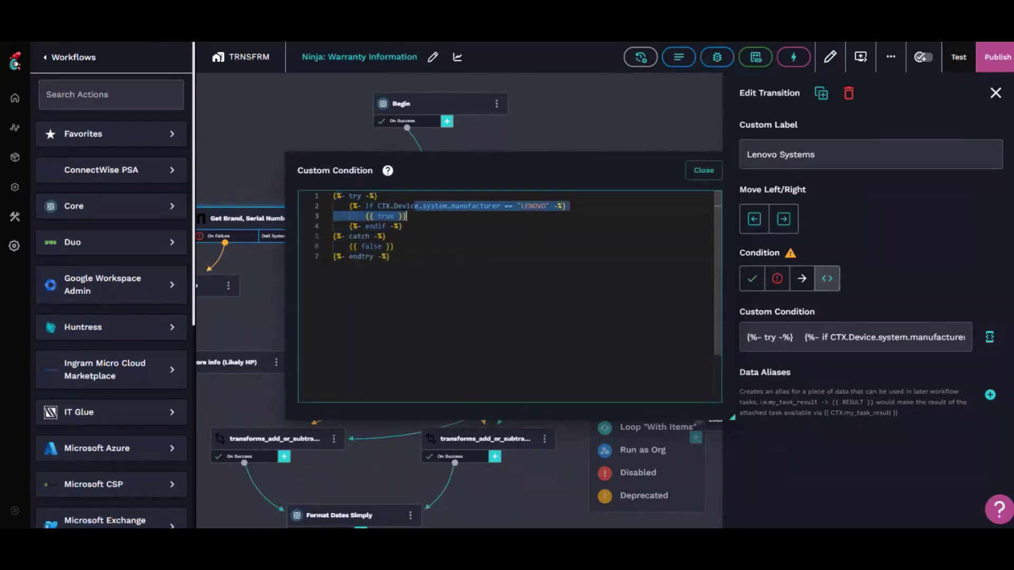
pyautogui.click(439, 206)
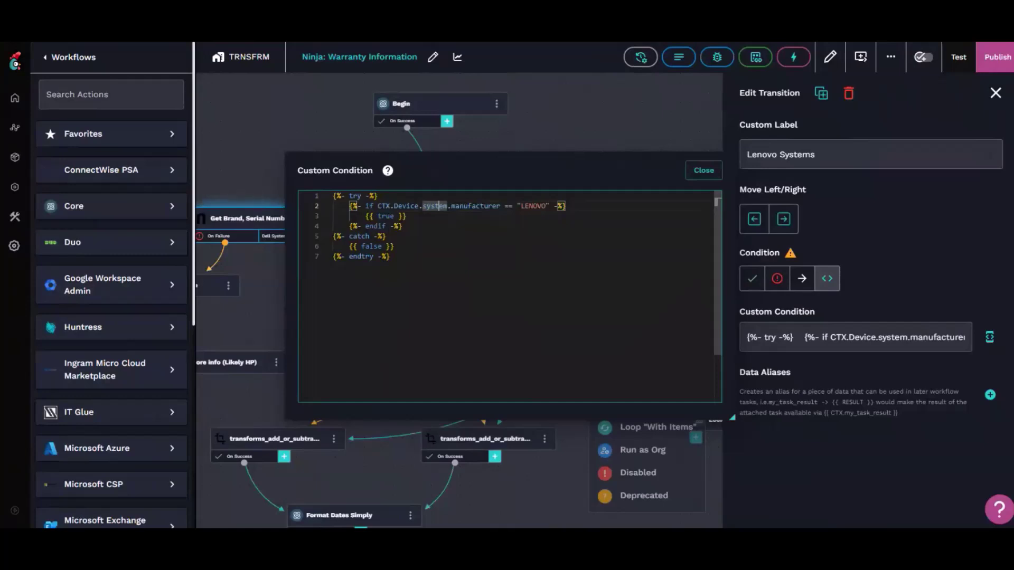
pyautogui.click(361, 226)
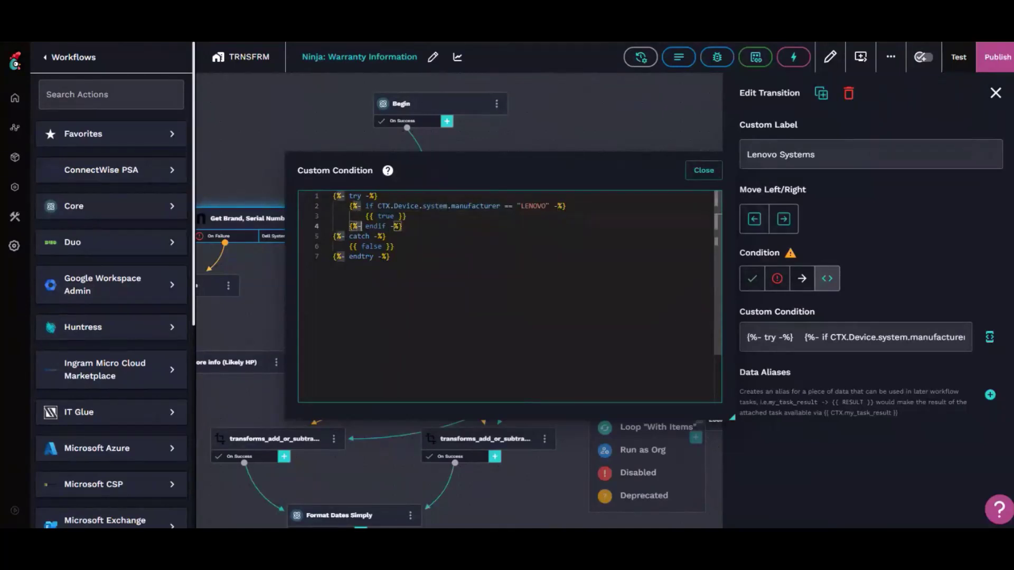
pyautogui.moveTo(377, 206); pyautogui.dragTo(386, 206)
pyautogui.click(386, 206)
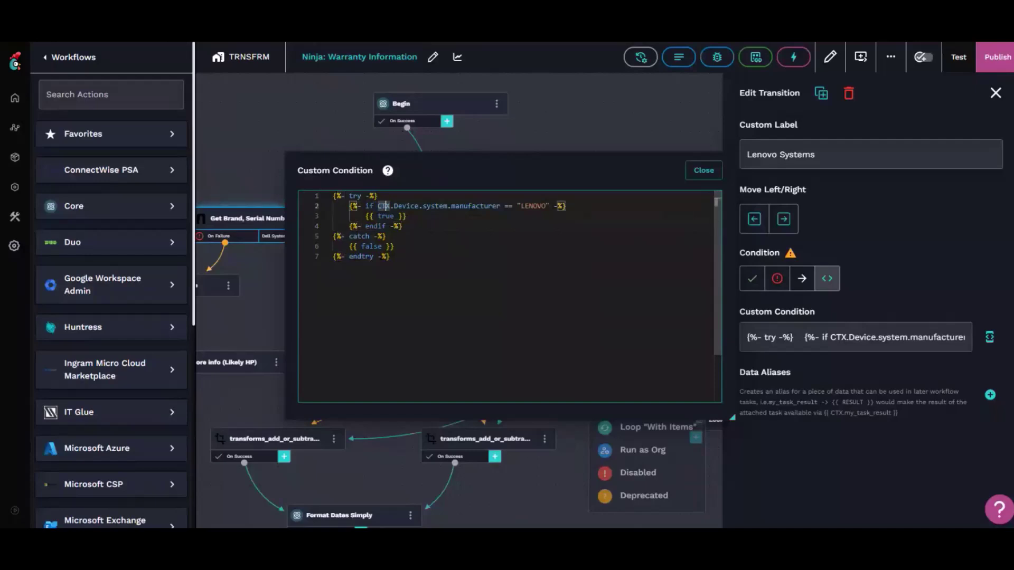
pyautogui.click(436, 206)
pyautogui.click(488, 206)
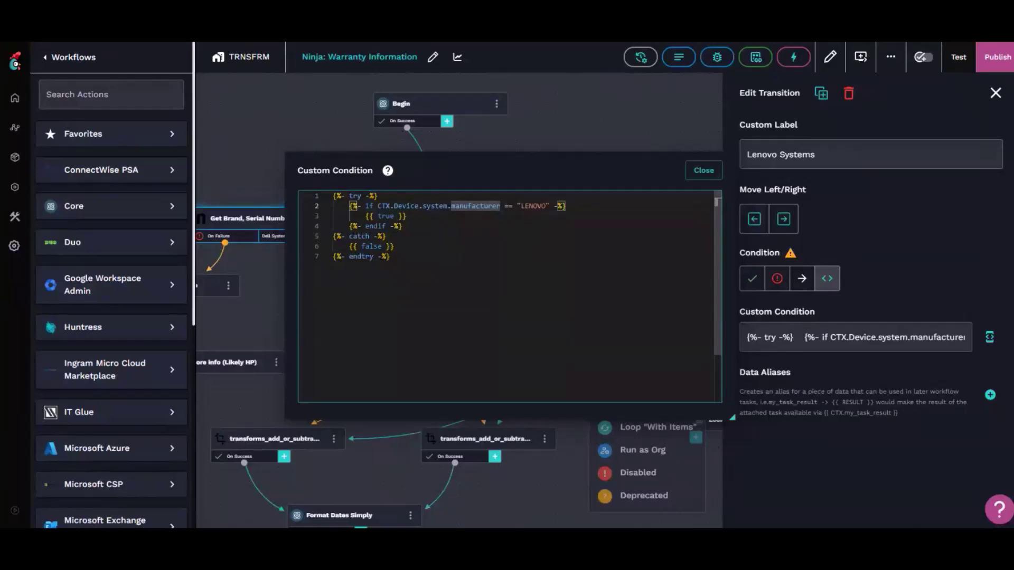
# - Review the complete try/catch structure of the Lenovo condition, then close the code editor without editing it
pyautogui.click(390, 257)
pyautogui.hotkey('ctrl', 'a')
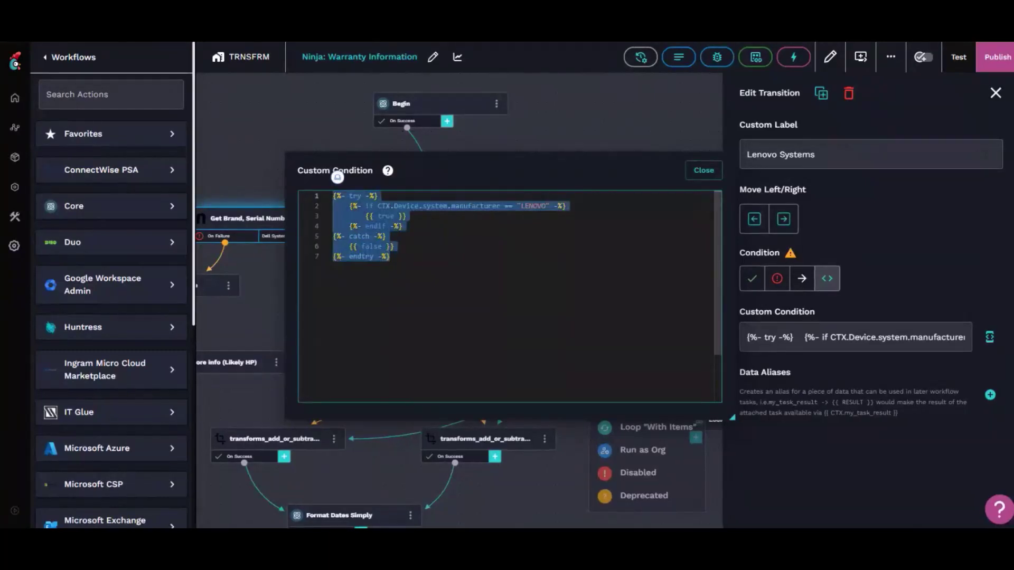
pyautogui.click(390, 256)
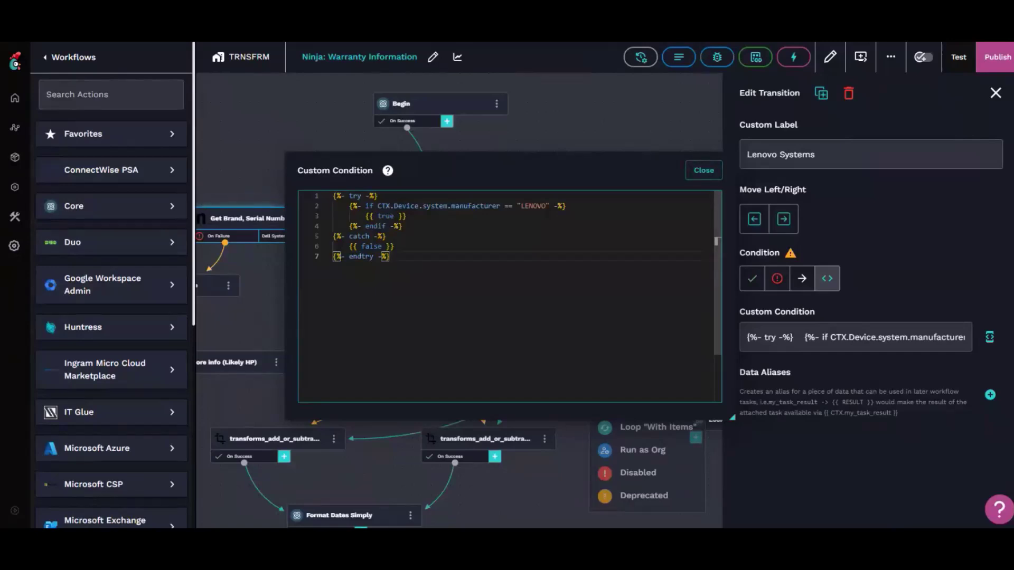
pyautogui.press('Home')
pyautogui.hotkey('shift', 'Up')
pyautogui.click(703, 170)
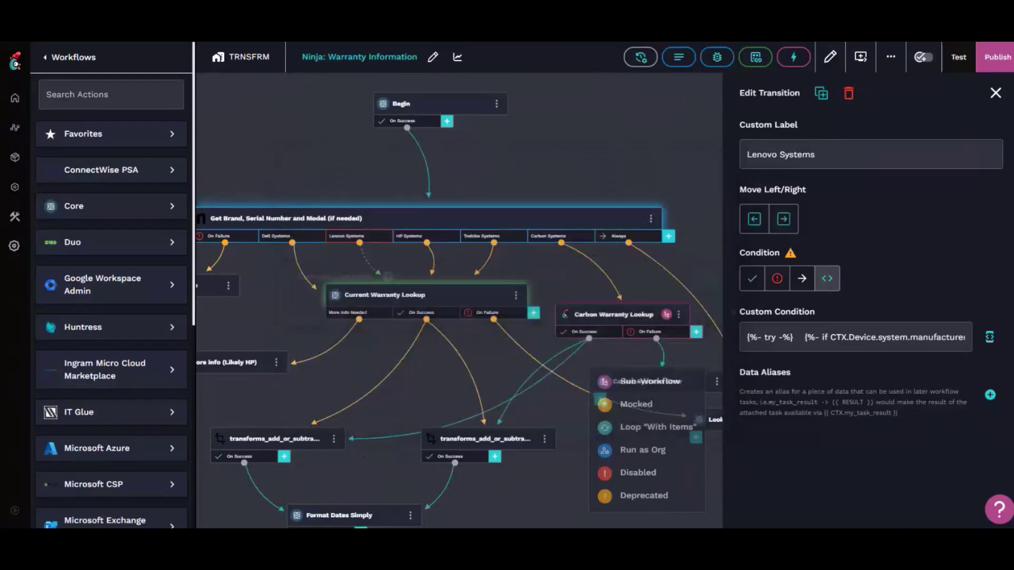
# - Inspect the HP Systems, Always and On Failure transitions of the Get Brand, Serial Number and Model task
pyautogui.click(417, 236)
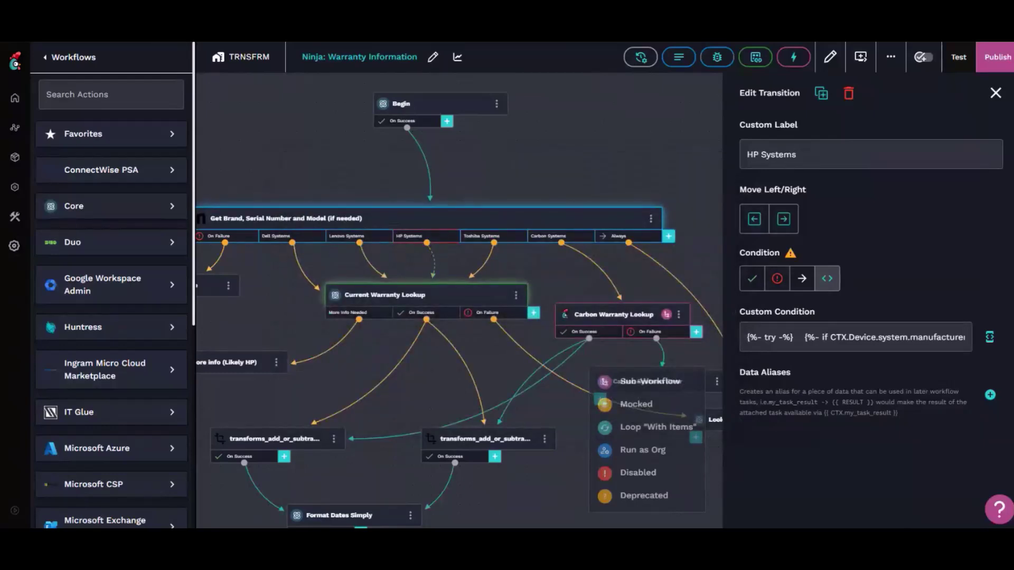
pyautogui.click(618, 236)
pyautogui.moveTo(623, 175); pyautogui.dragTo(689, 136)
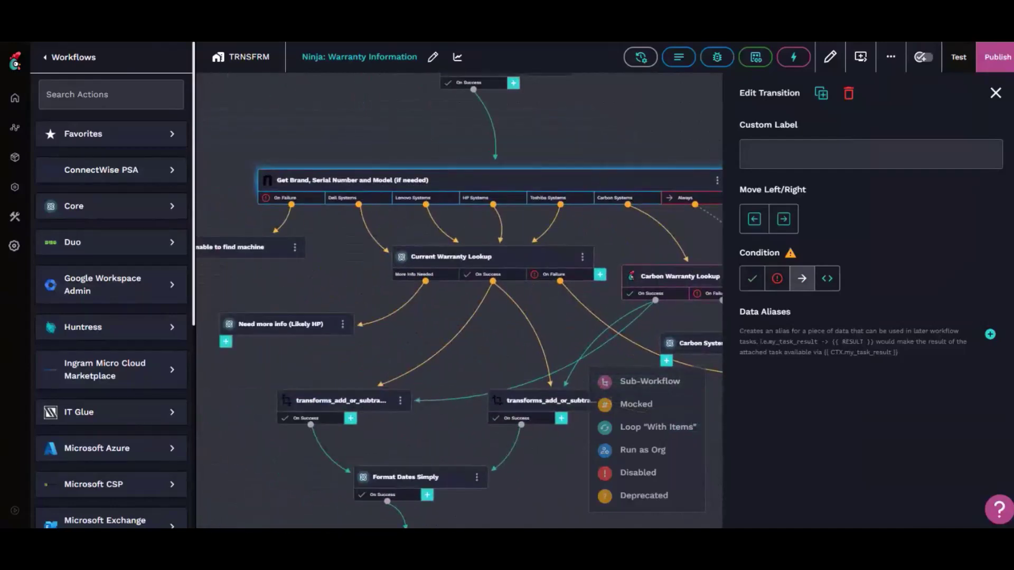
pyautogui.click(285, 198)
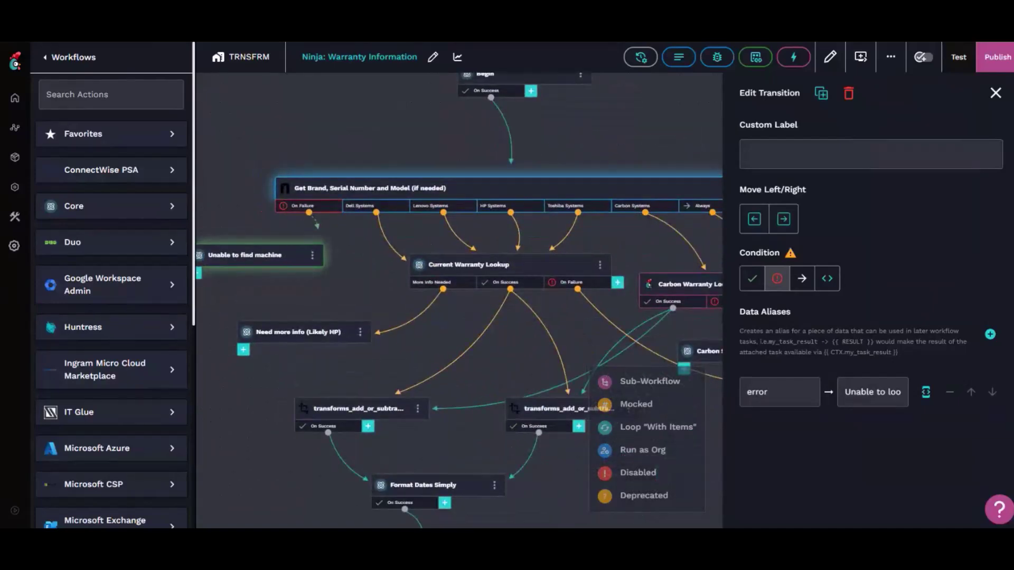
pyautogui.click(701, 206)
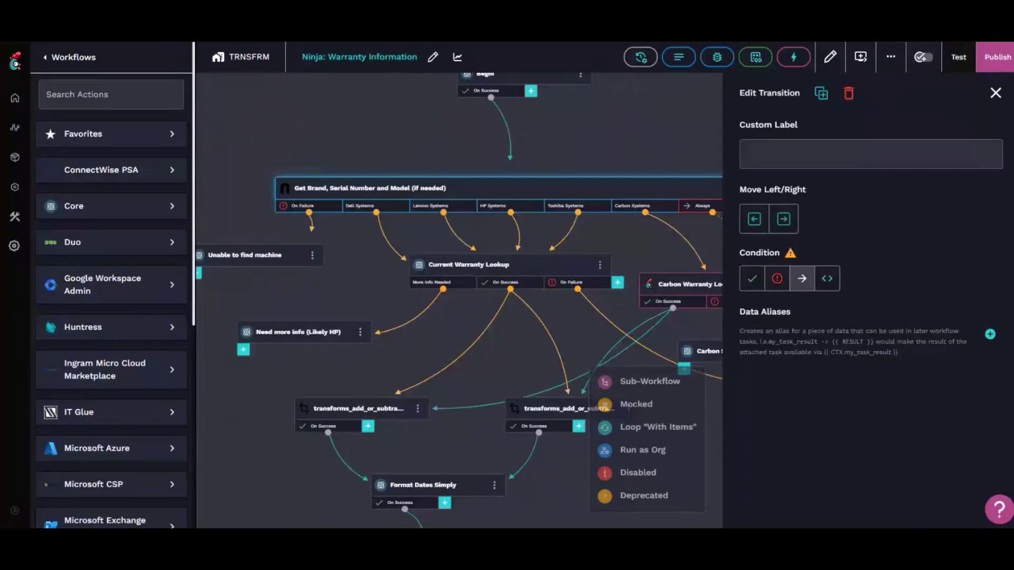
# - Open the Ninja: Carbon Systems Warranty Lookup workflow and view its full task layout
pyautogui.moveTo(623, 132); pyautogui.dragTo(487, 108)
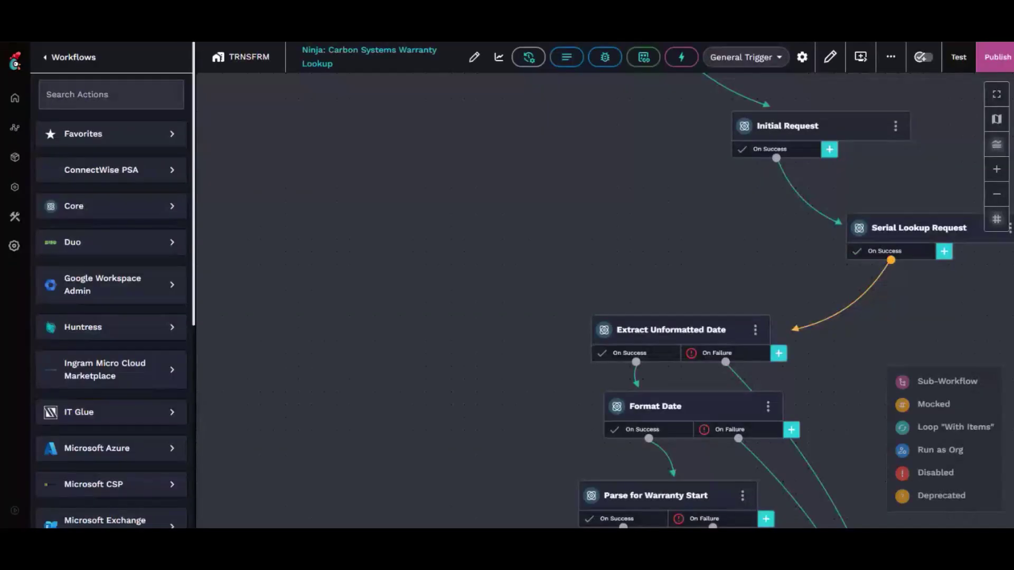
pyautogui.moveTo(555, 223); pyautogui.dragTo(590, 294)
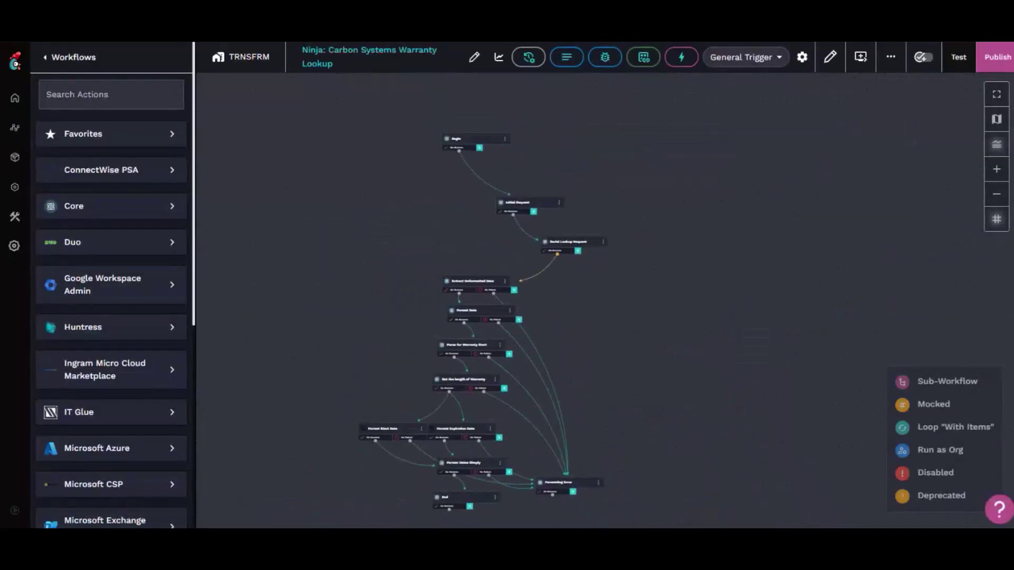
# - Inspect the Initial Request task's GET method, URL and other parameters, plus the variable name its result is published as
pyautogui.scroll(3, 590, 295)
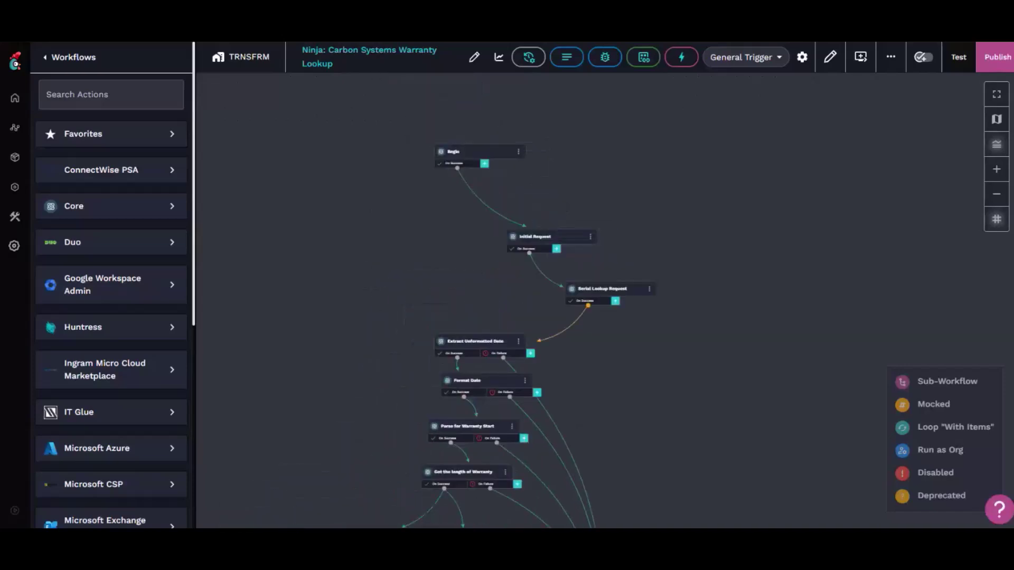
pyautogui.click(552, 236)
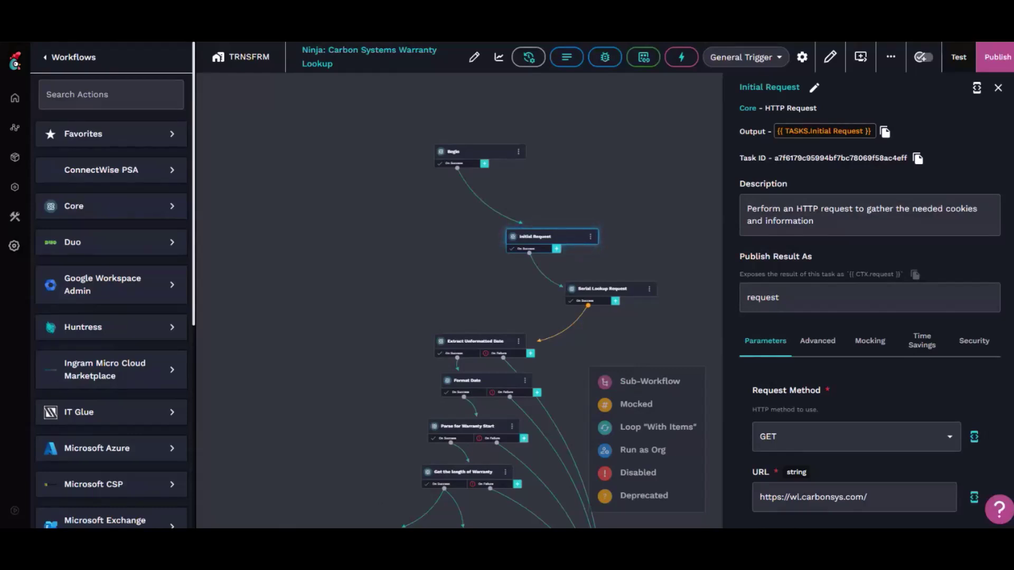
pyautogui.scroll(3, 592, 253)
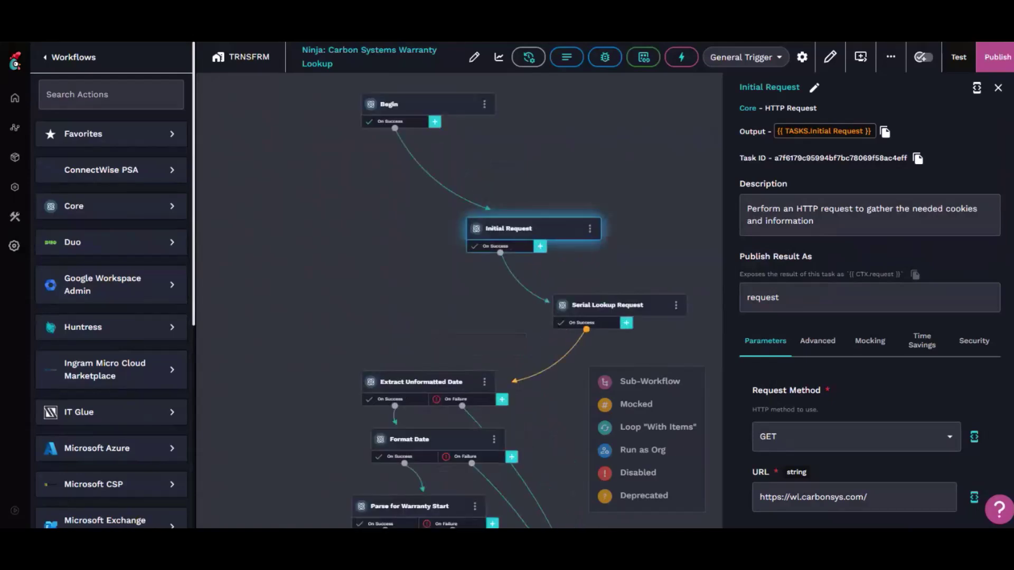
pyautogui.click(592, 254)
pyautogui.click(549, 229)
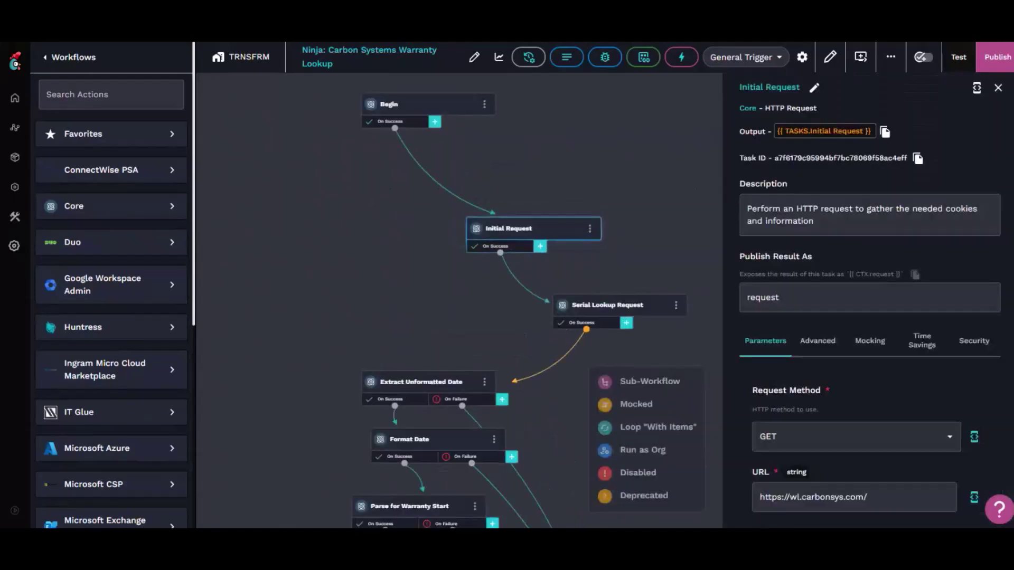
pyautogui.moveTo(592, 256); pyautogui.dragTo(496, 192)
pyautogui.scroll(-9, 869, 300)
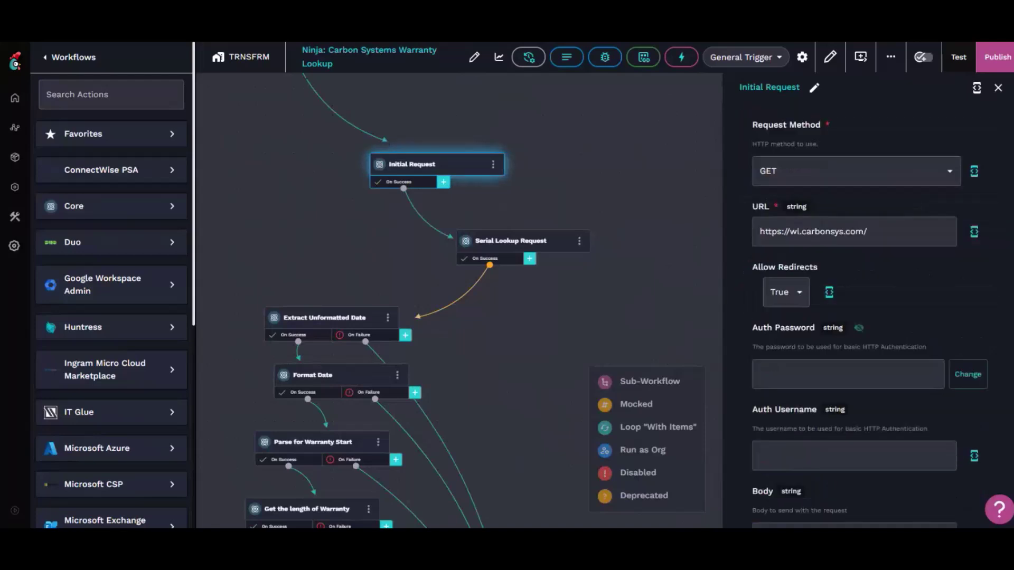
pyautogui.scroll(9, 869, 300)
pyautogui.doubleClick(764, 298)
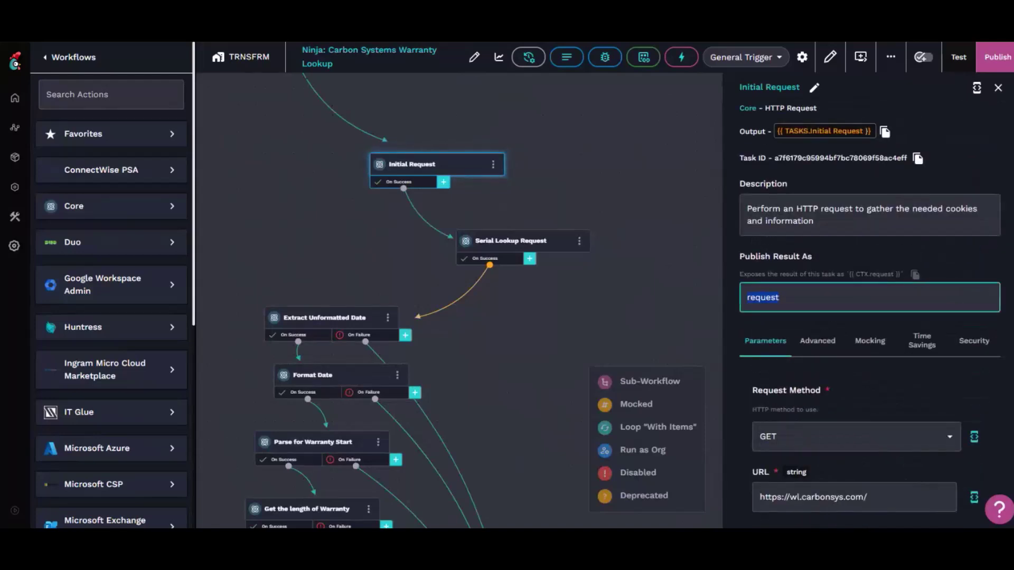
# - Review the Serial Lookup Request task's POST method, URL and authentication parameters
pyautogui.click(511, 241)
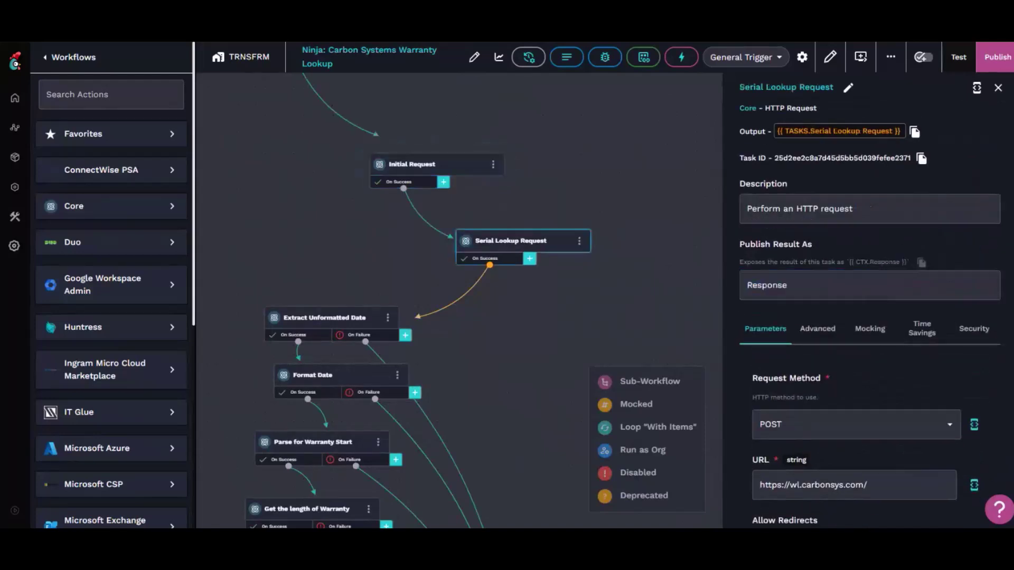
pyautogui.scroll(-4, 850, 213)
pyautogui.scroll(-3, 869, 306)
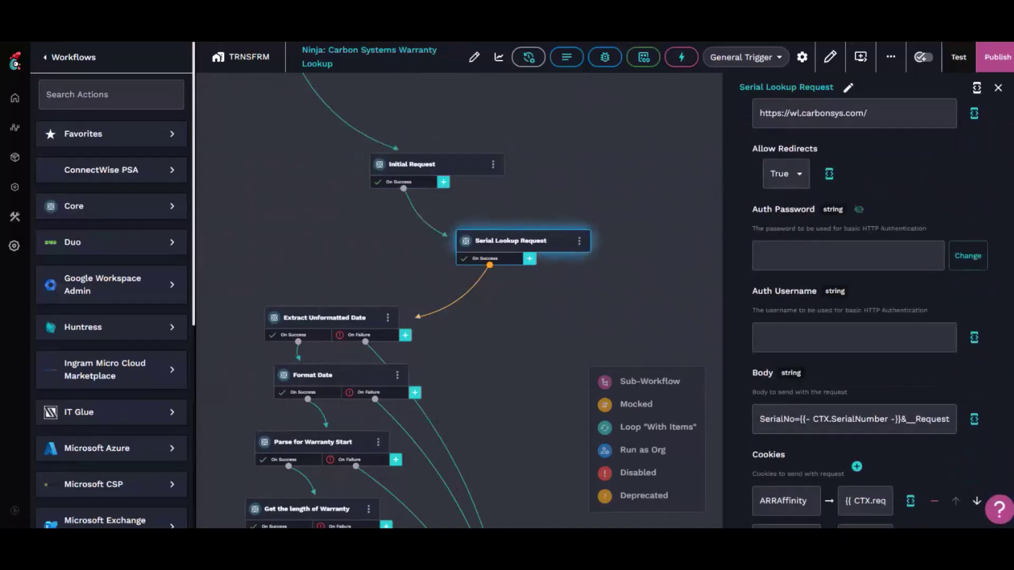
pyautogui.scroll(4, 869, 306)
pyautogui.scroll(-3, 870, 317)
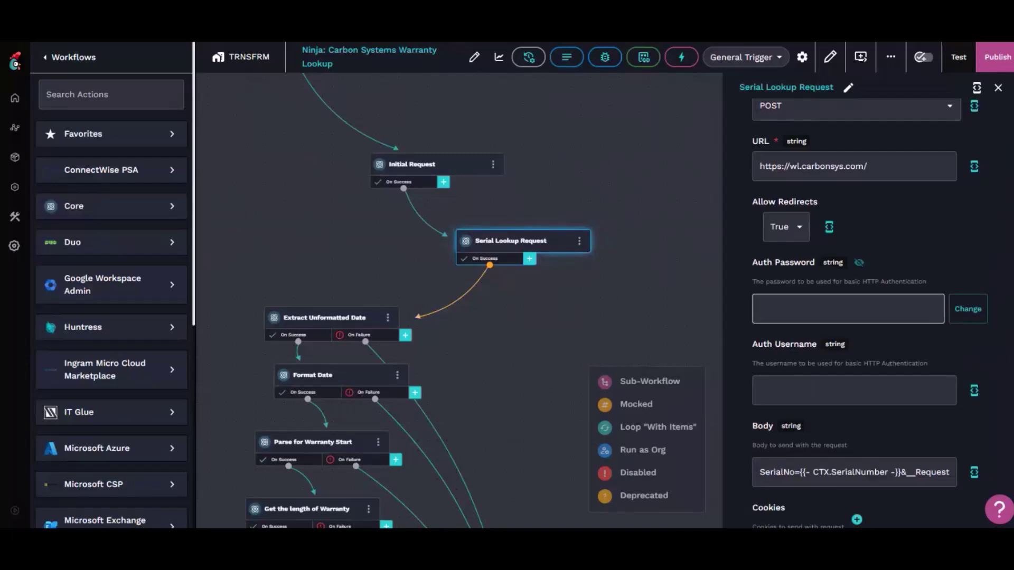
# - Examine the CTX.SerialNumber and CTX.VerificationToken expressions in the Serial Lookup Request body, then close the editor without editing it
pyautogui.scroll(-5, 870, 317)
pyautogui.click(974, 206)
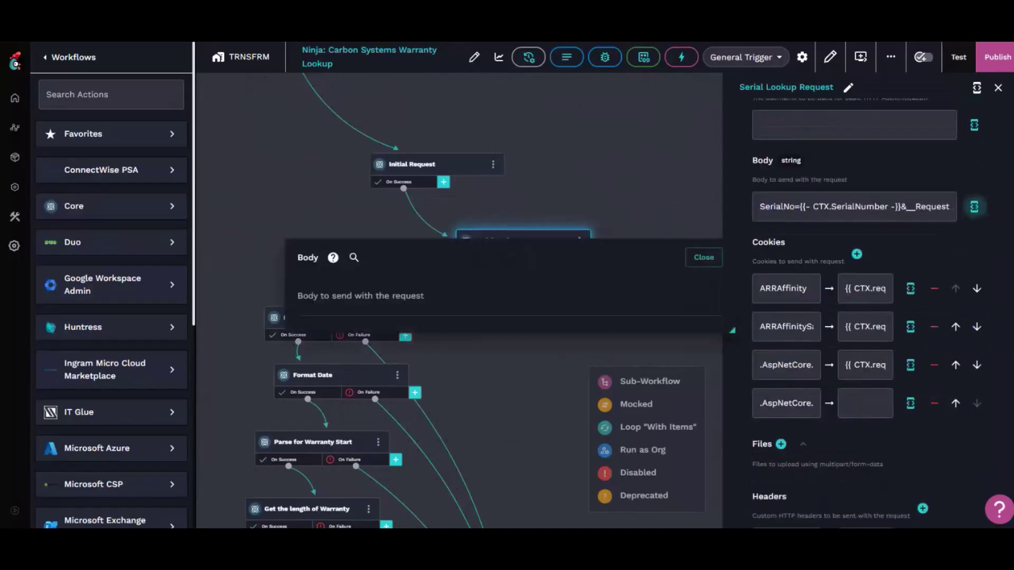
pyautogui.moveTo(434, 215); pyautogui.dragTo(381, 215)
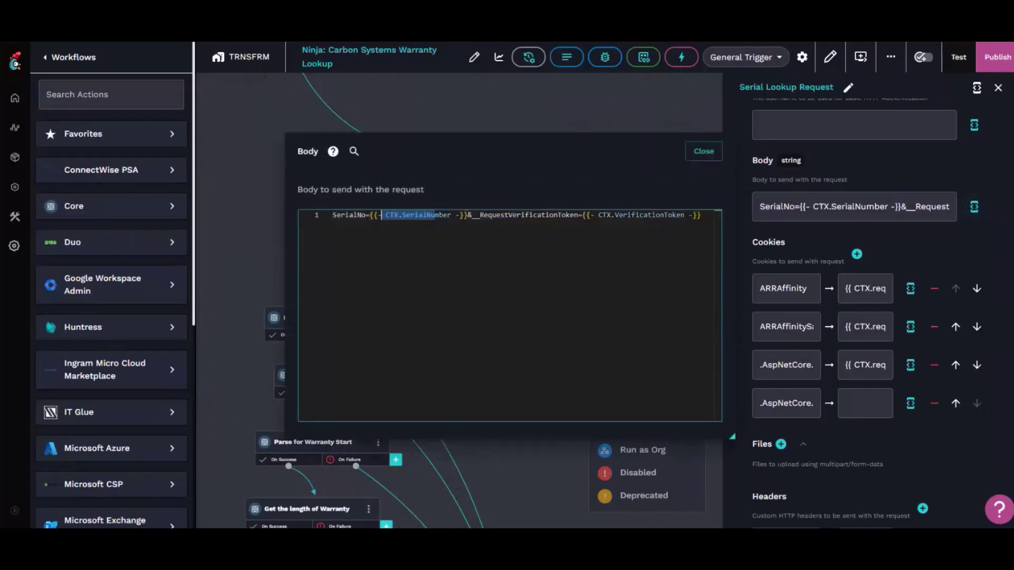
pyautogui.moveTo(594, 215); pyautogui.dragTo(701, 215)
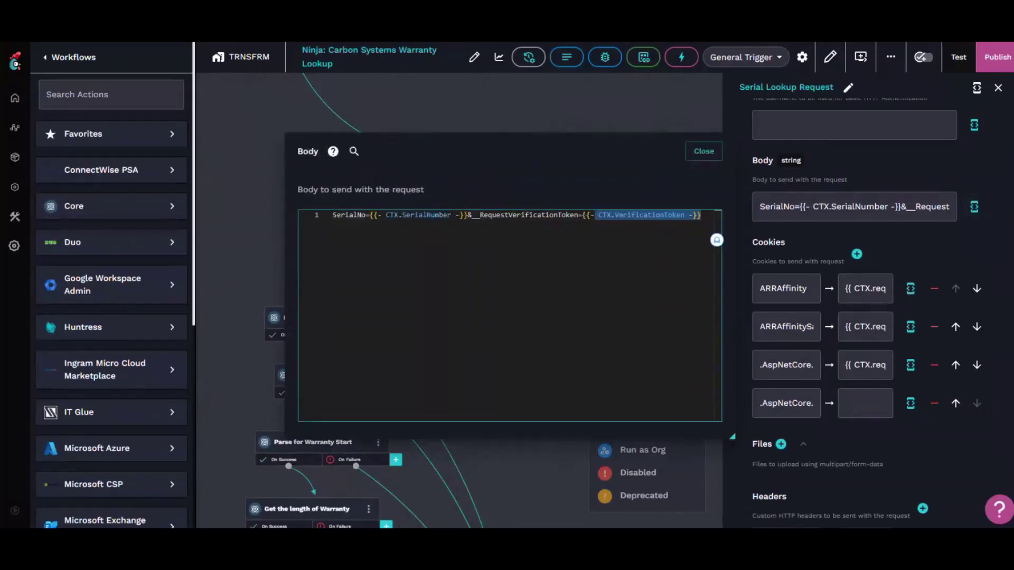
pyautogui.click(717, 239)
pyautogui.click(703, 151)
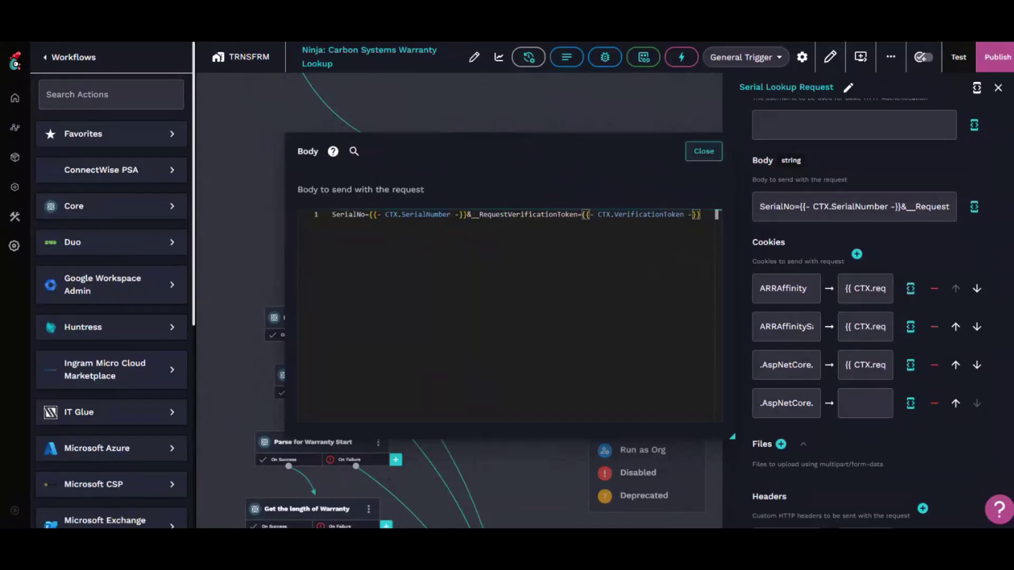
# - Inspect the VerificationToken data alias on Initial Request's On Success transition, including its full value expression, without changing it
pyautogui.click(426, 165)
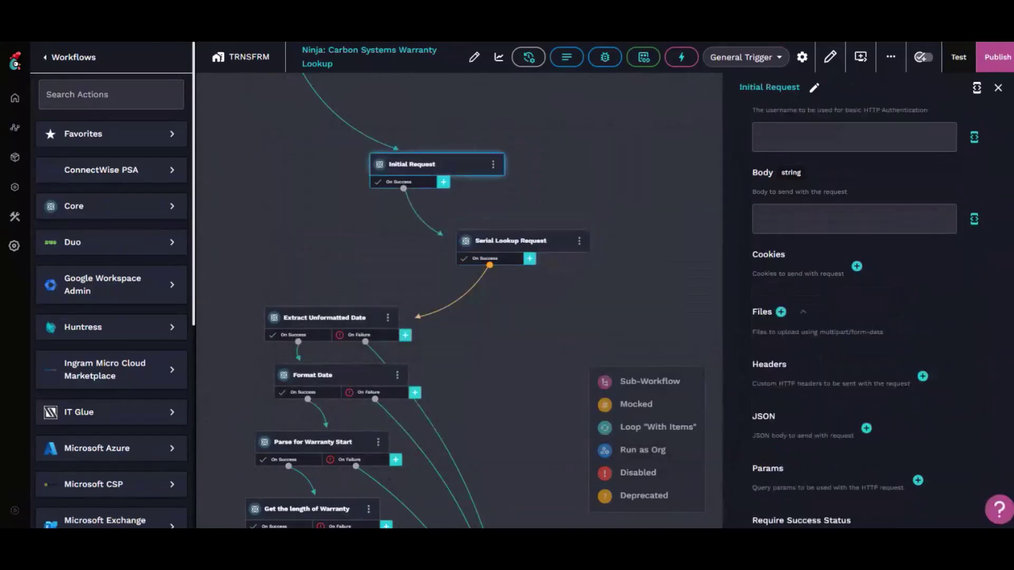
pyautogui.click(399, 182)
pyautogui.doubleClick(780, 392)
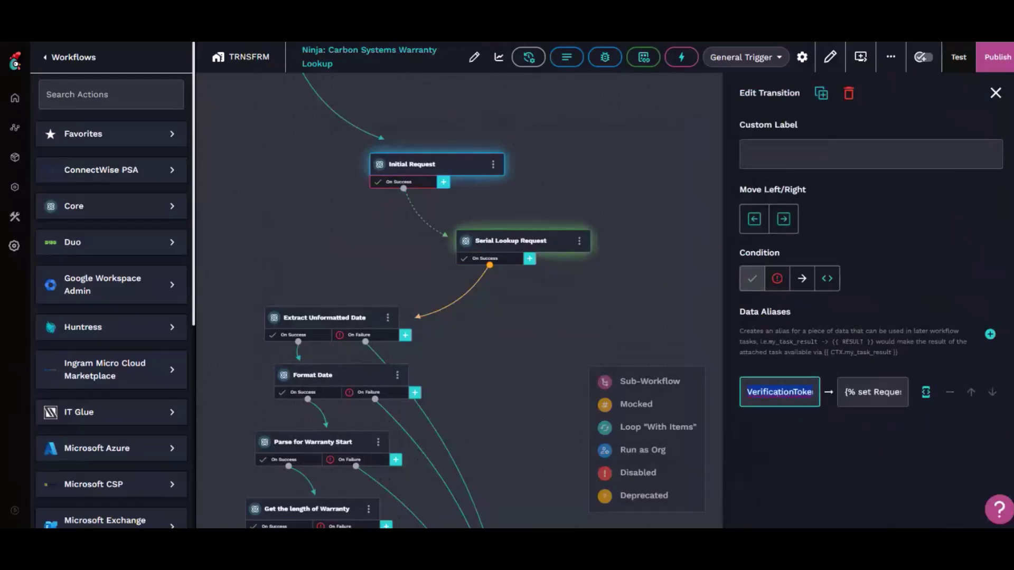
pyautogui.click(789, 392)
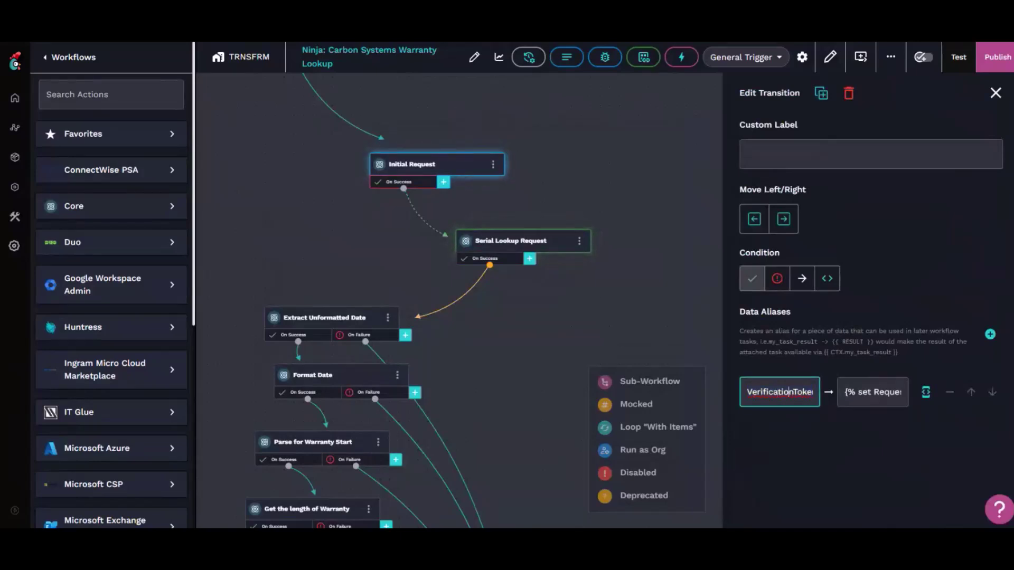
pyautogui.moveTo(796, 393); pyautogui.dragTo(816, 392)
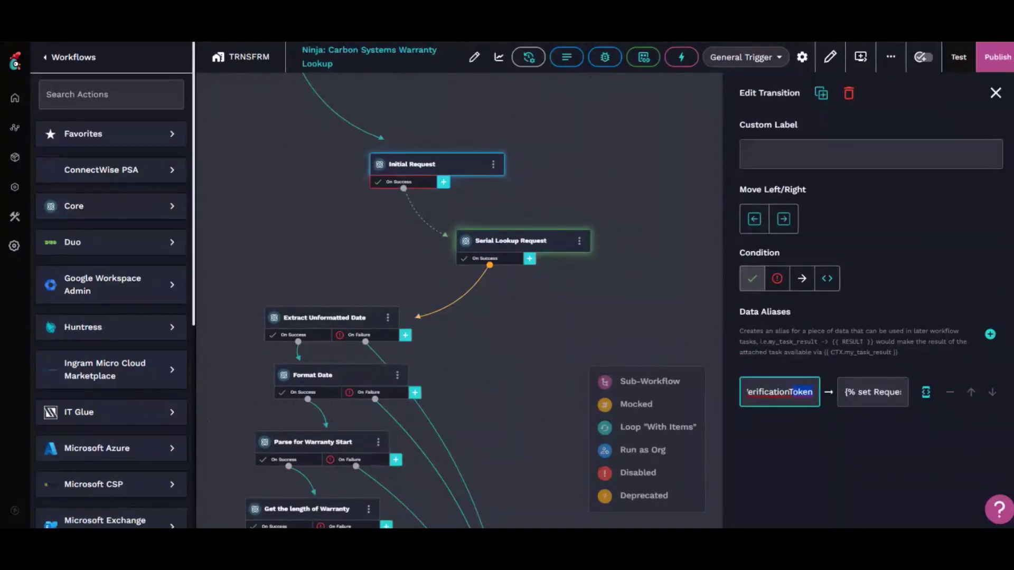
pyautogui.click(798, 392)
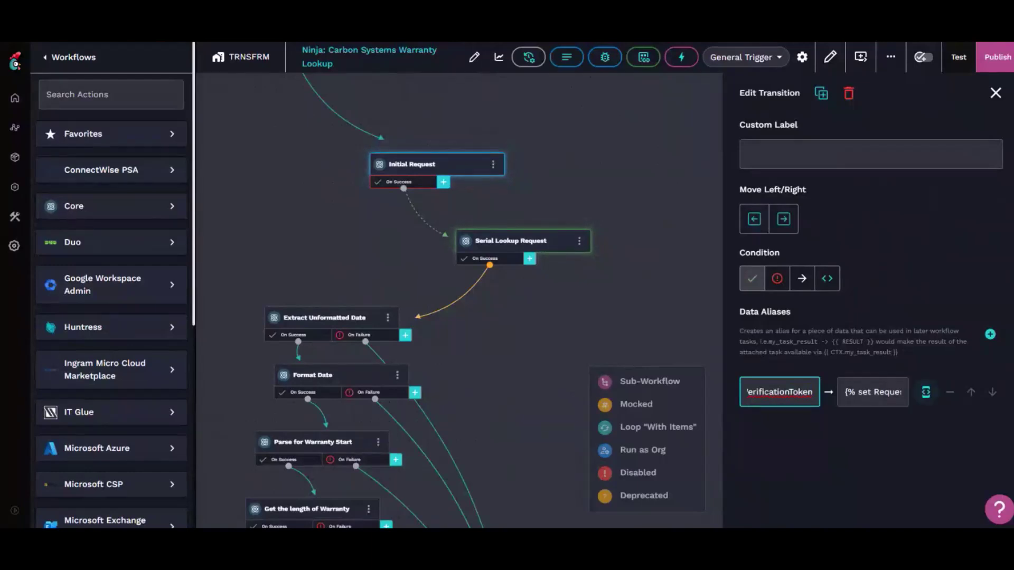
pyautogui.click(926, 392)
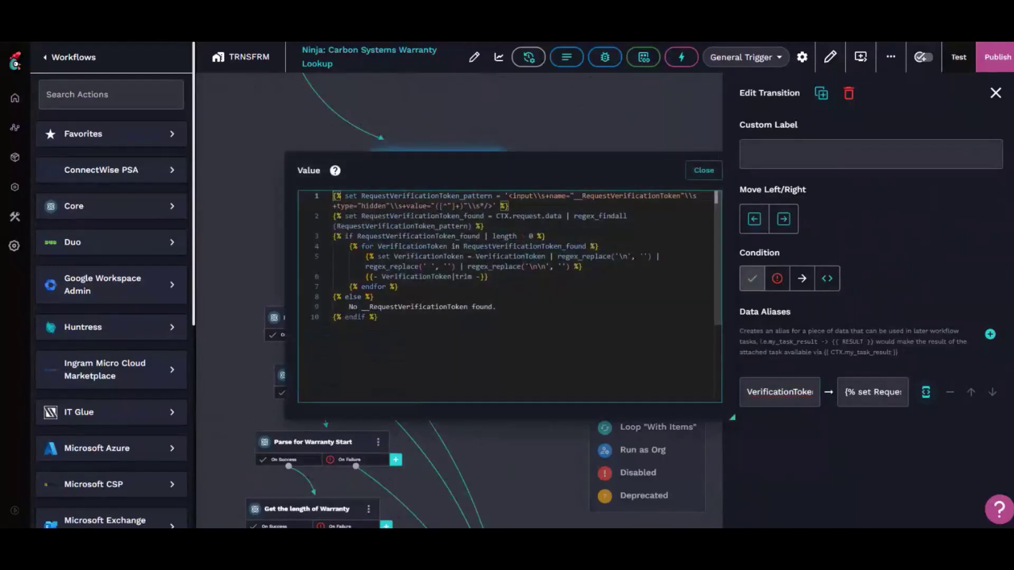
pyautogui.click(703, 171)
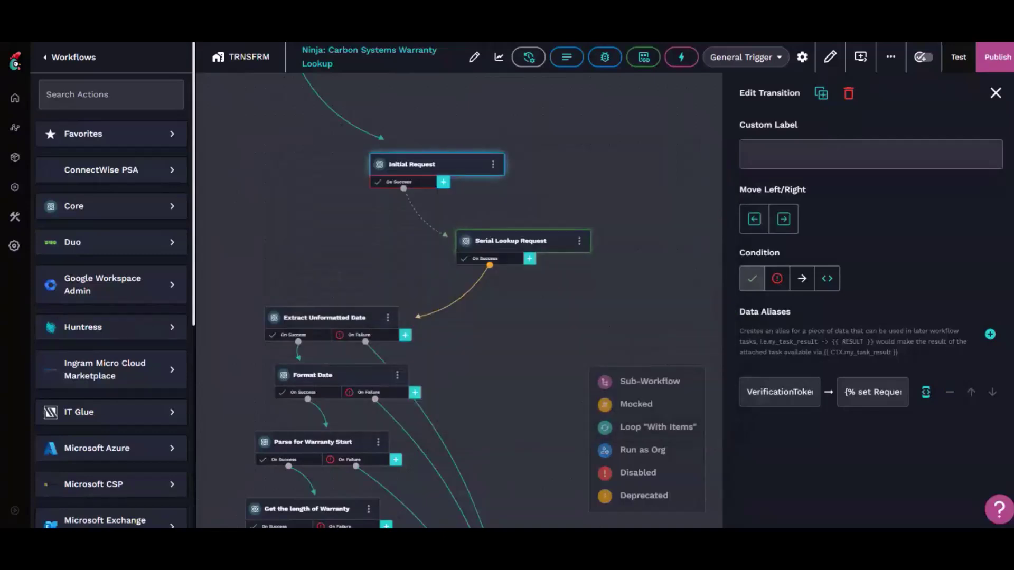
# - Review the Serial Lookup Request cookies and examine the value expression of the ARRAffinity cookie, leaving it unedited
pyautogui.click(511, 241)
pyautogui.scroll(-4, 869, 307)
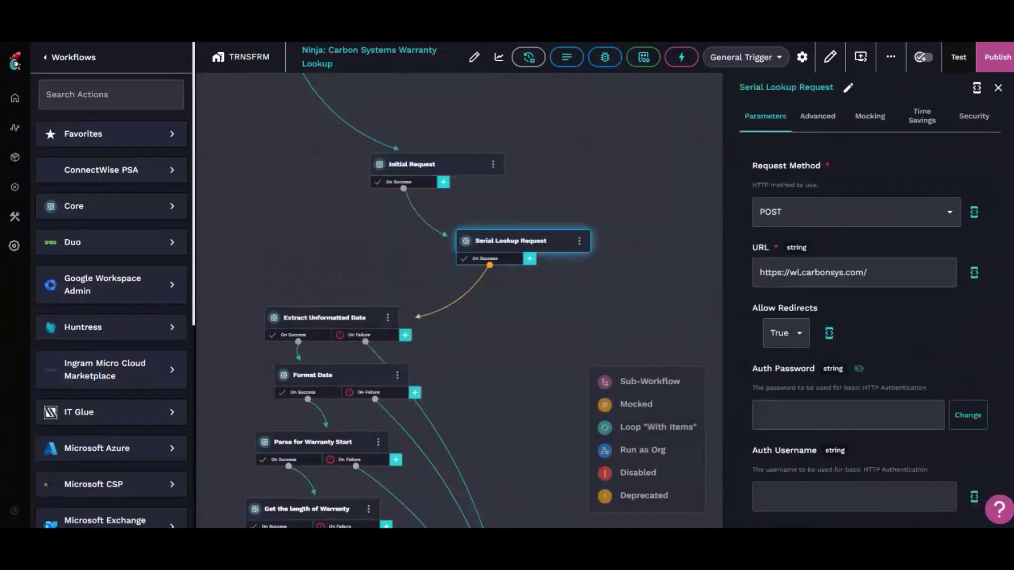
pyautogui.scroll(-8, 870, 314)
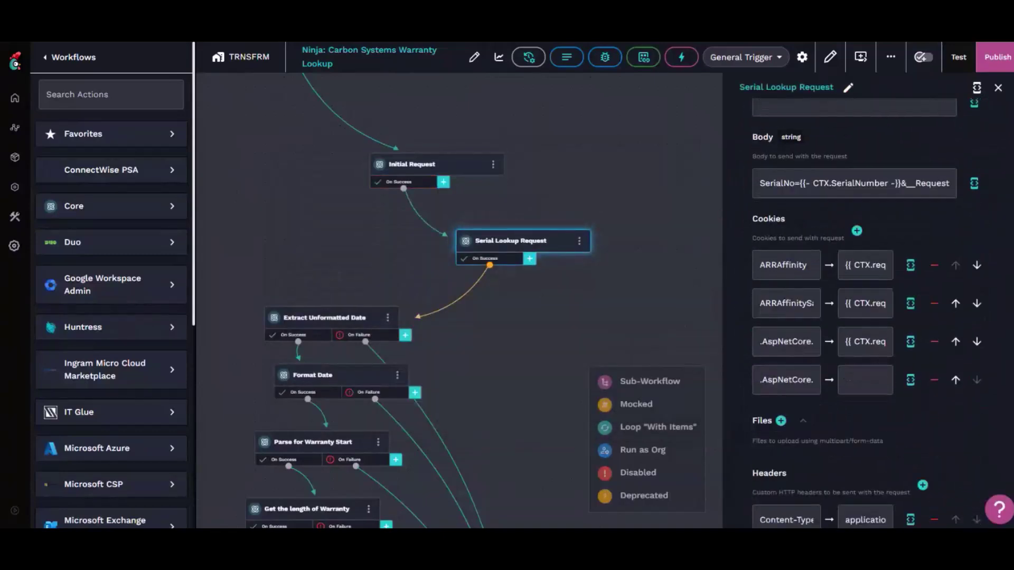
pyautogui.scroll(1, 870, 314)
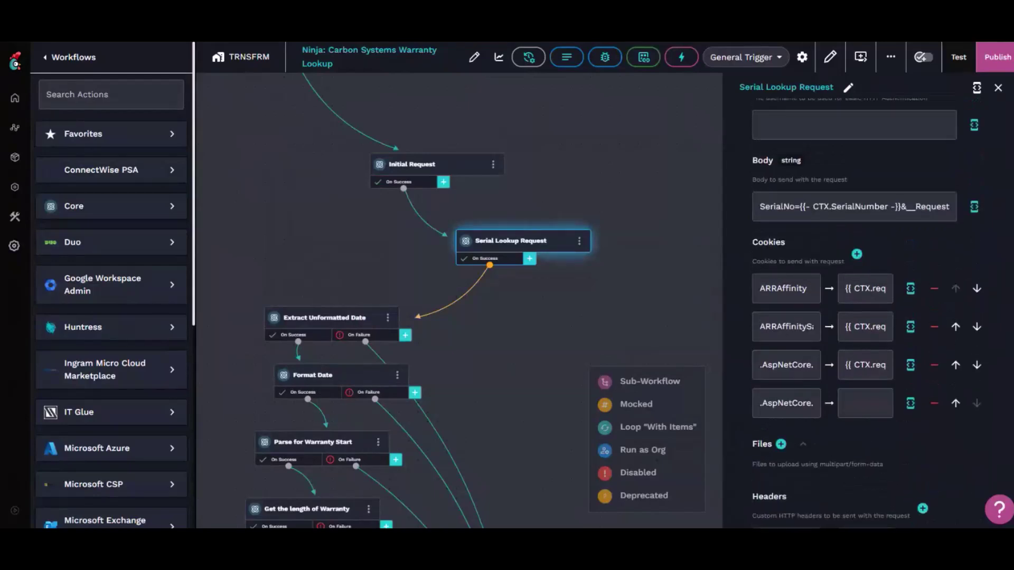
pyautogui.doubleClick(783, 288)
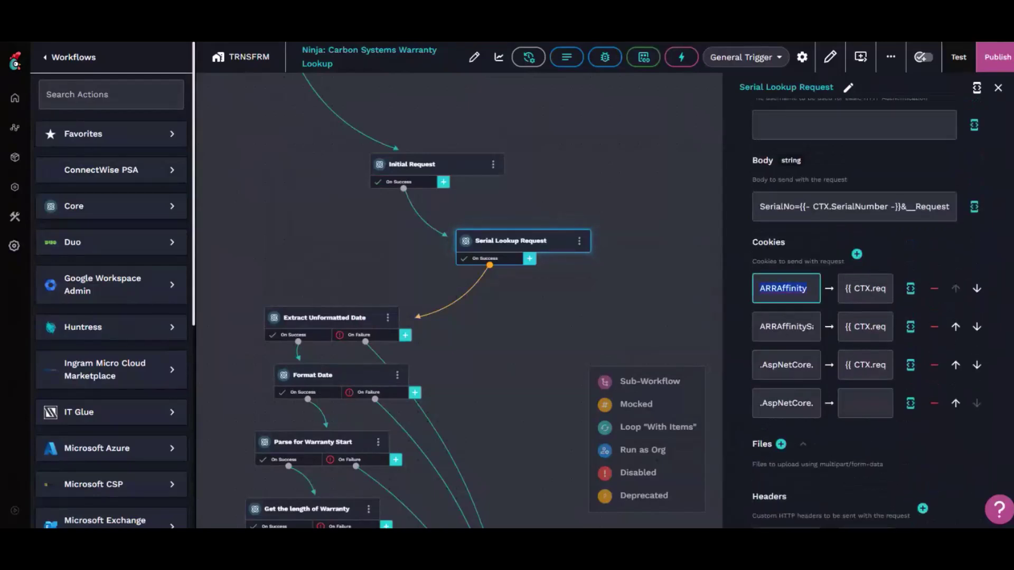
pyautogui.click(824, 242)
pyautogui.click(910, 288)
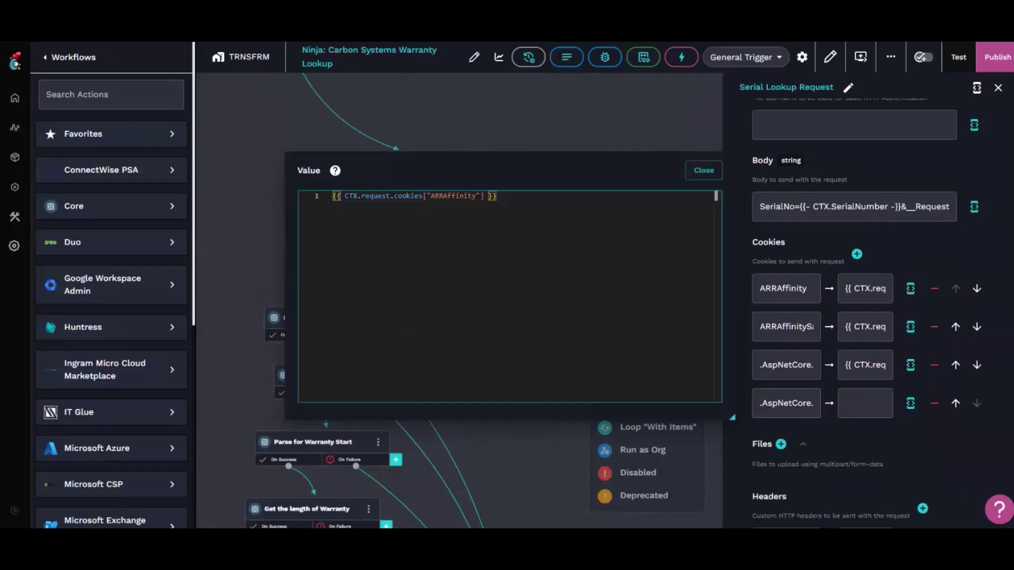
pyautogui.click(703, 171)
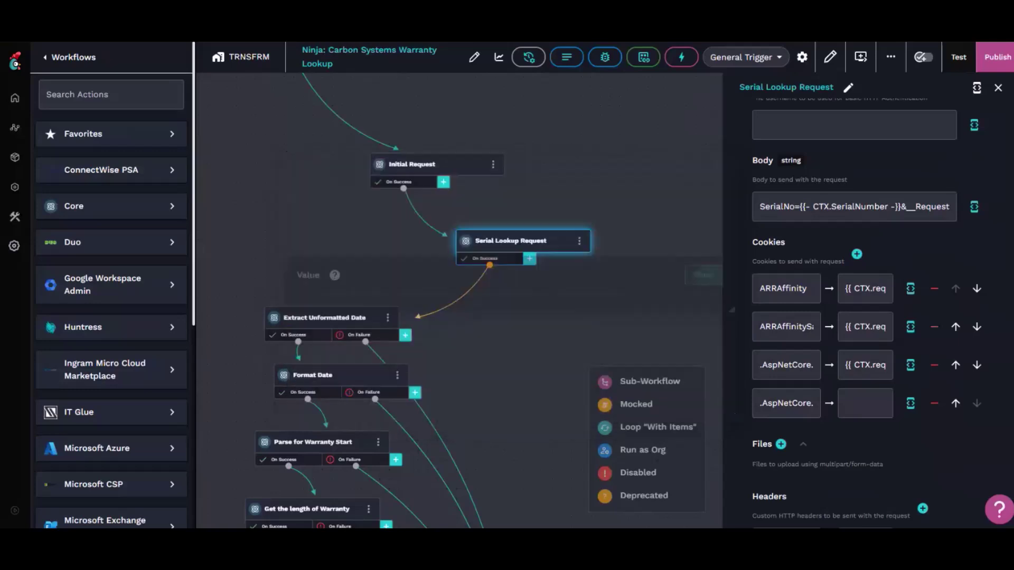
# - Examine the Content-Type header of Serial Lookup Request and its full value, then close the value editor without editing it
pyautogui.scroll(-4, 854, 317)
pyautogui.click(791, 331)
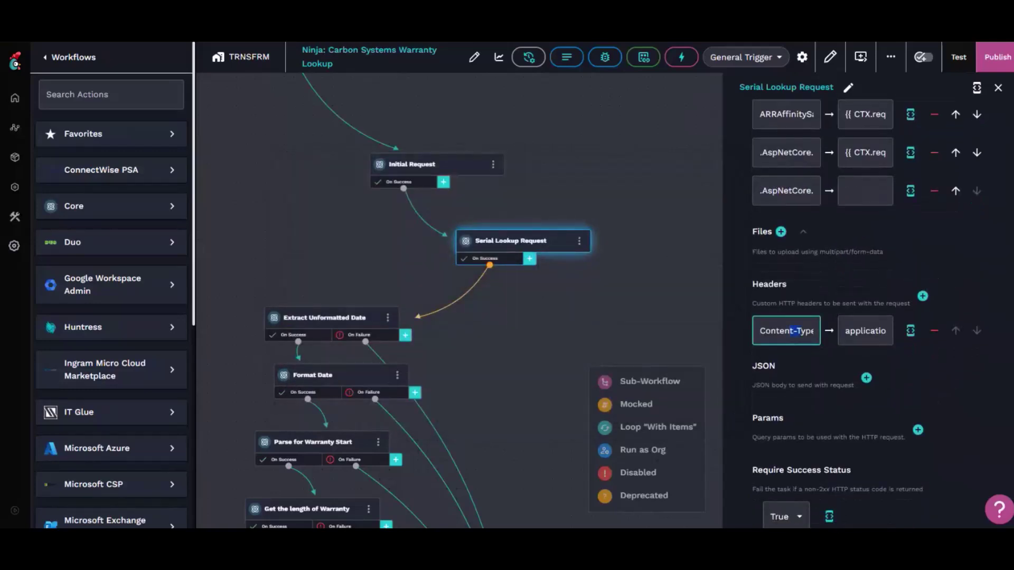
pyautogui.moveTo(770, 331); pyautogui.dragTo(803, 331)
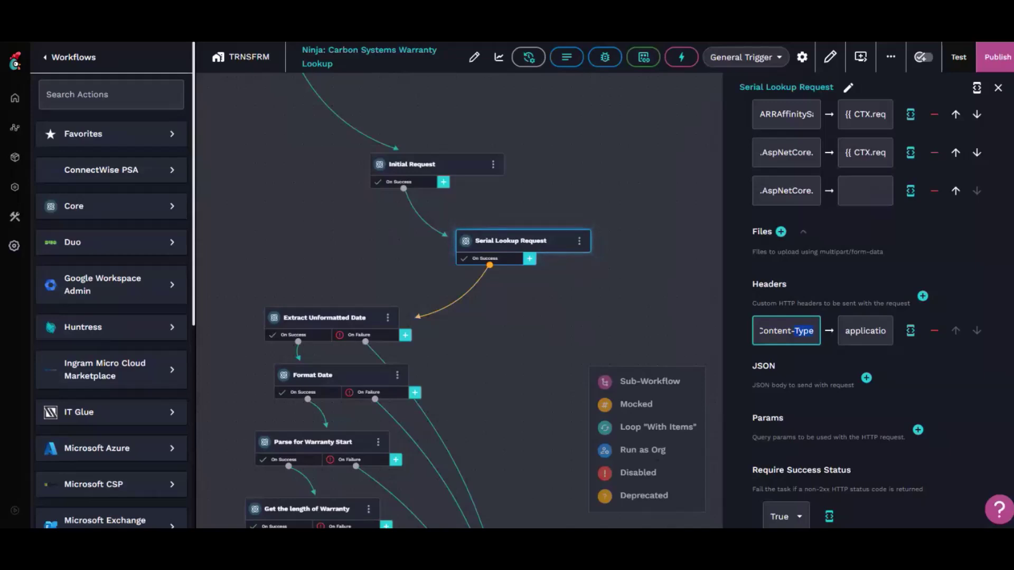
pyautogui.click(781, 330)
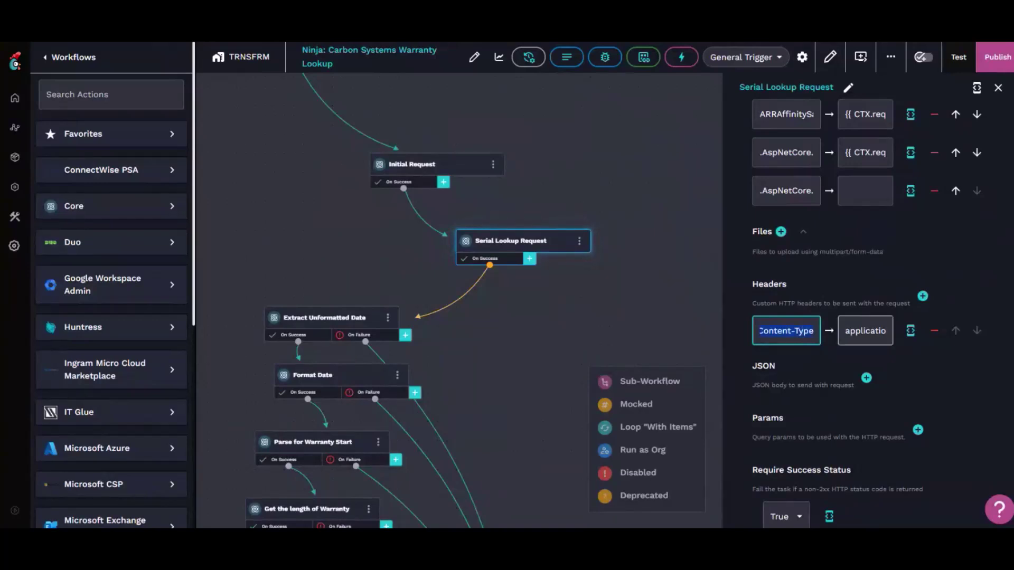
pyautogui.press('Tab')
pyautogui.click(910, 331)
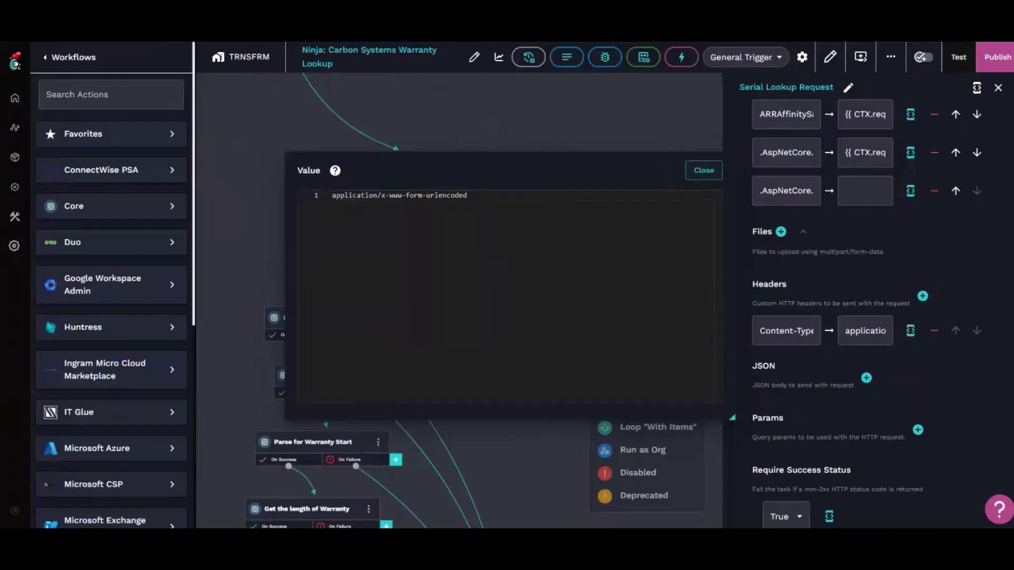
pyautogui.click(704, 170)
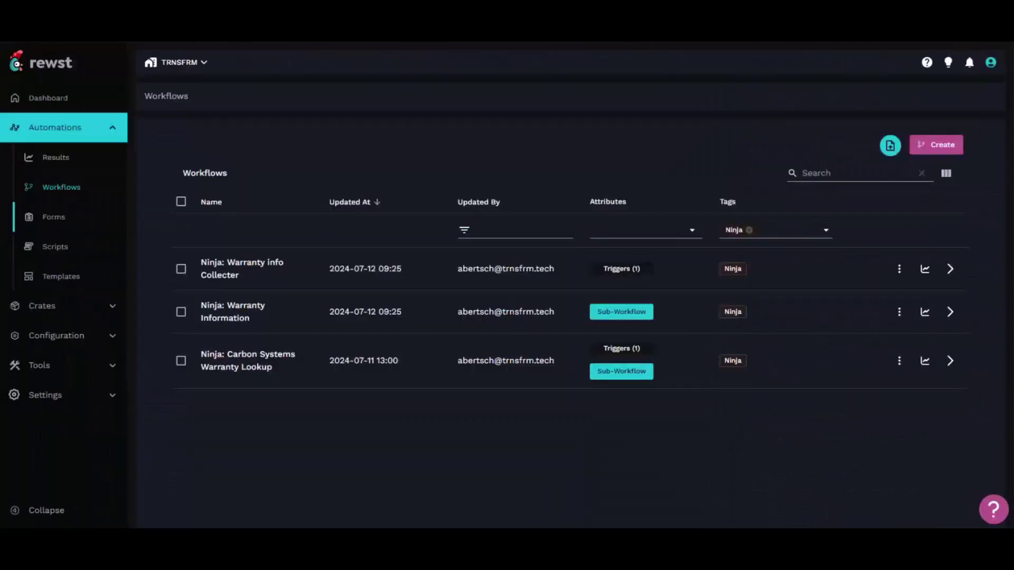
# - Open the Rewst execution results and the NinjaOne device list, then place the Rewst window over the device list
pyautogui.click(56, 157)
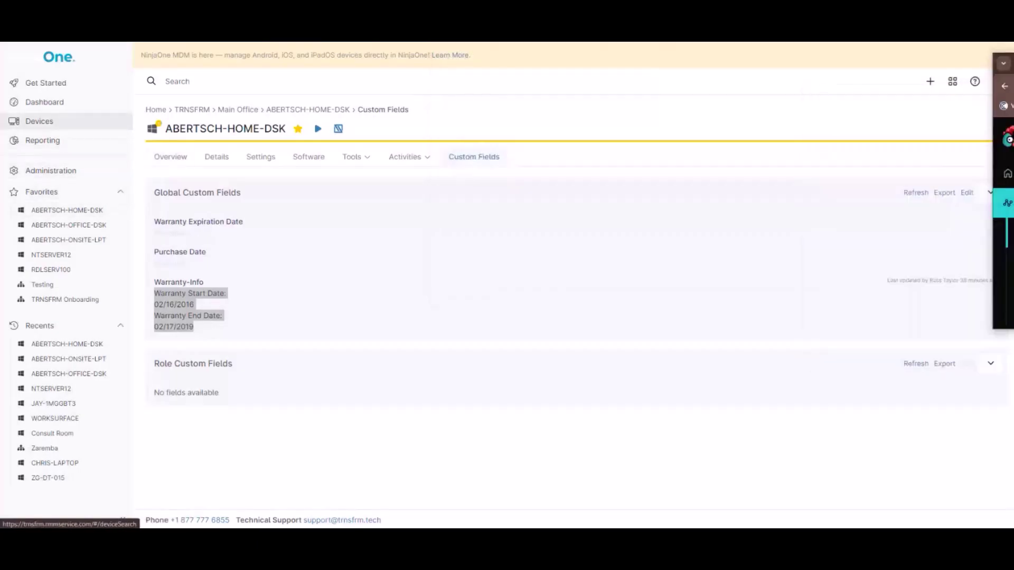
pyautogui.click(39, 121)
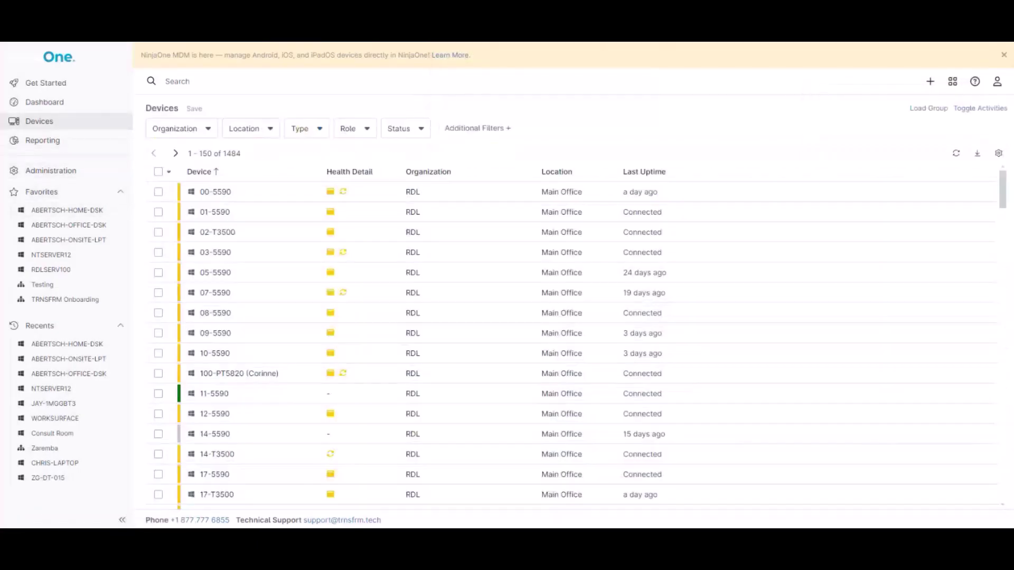
pyautogui.moveTo(1013, 73); pyautogui.dragTo(704, 112)
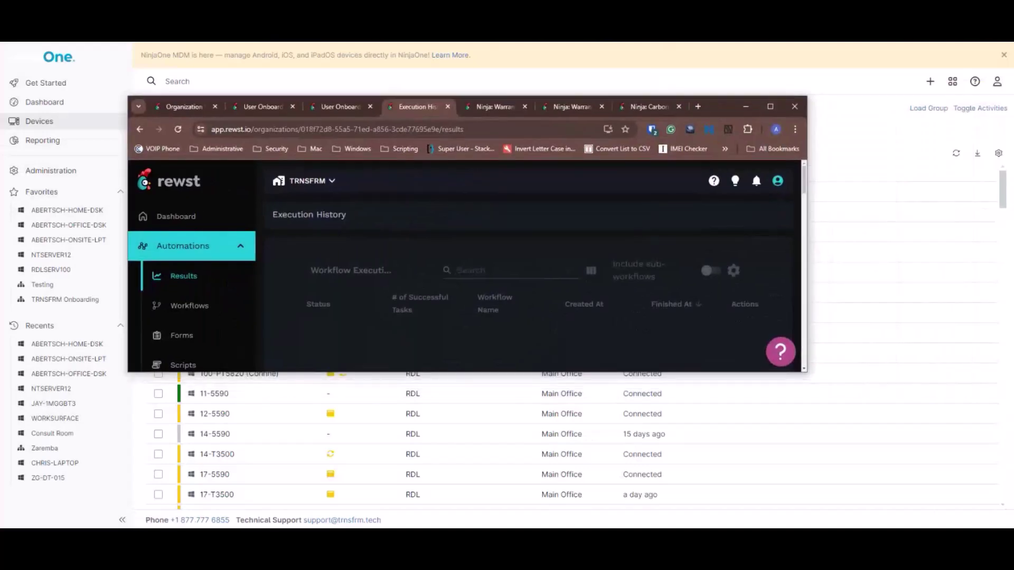